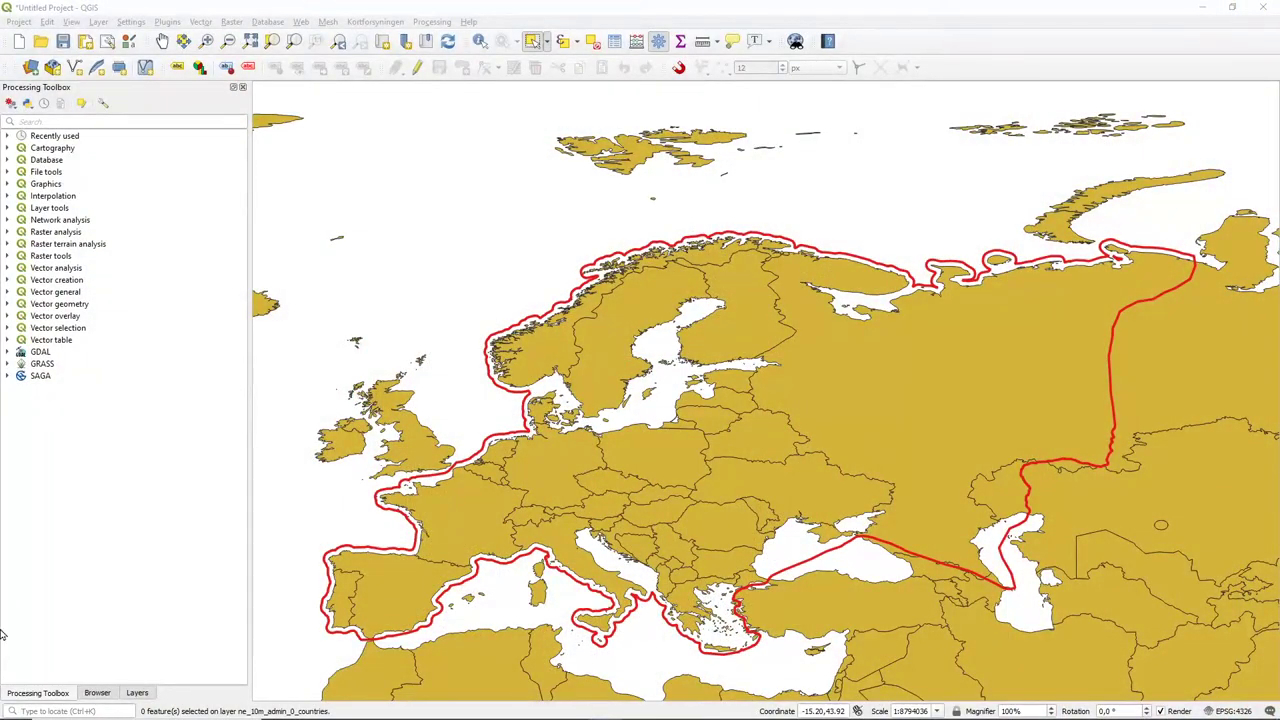
# Switch the left dock to the Layers panel listing the countries and geography regions layers
pyautogui.click(134, 694)
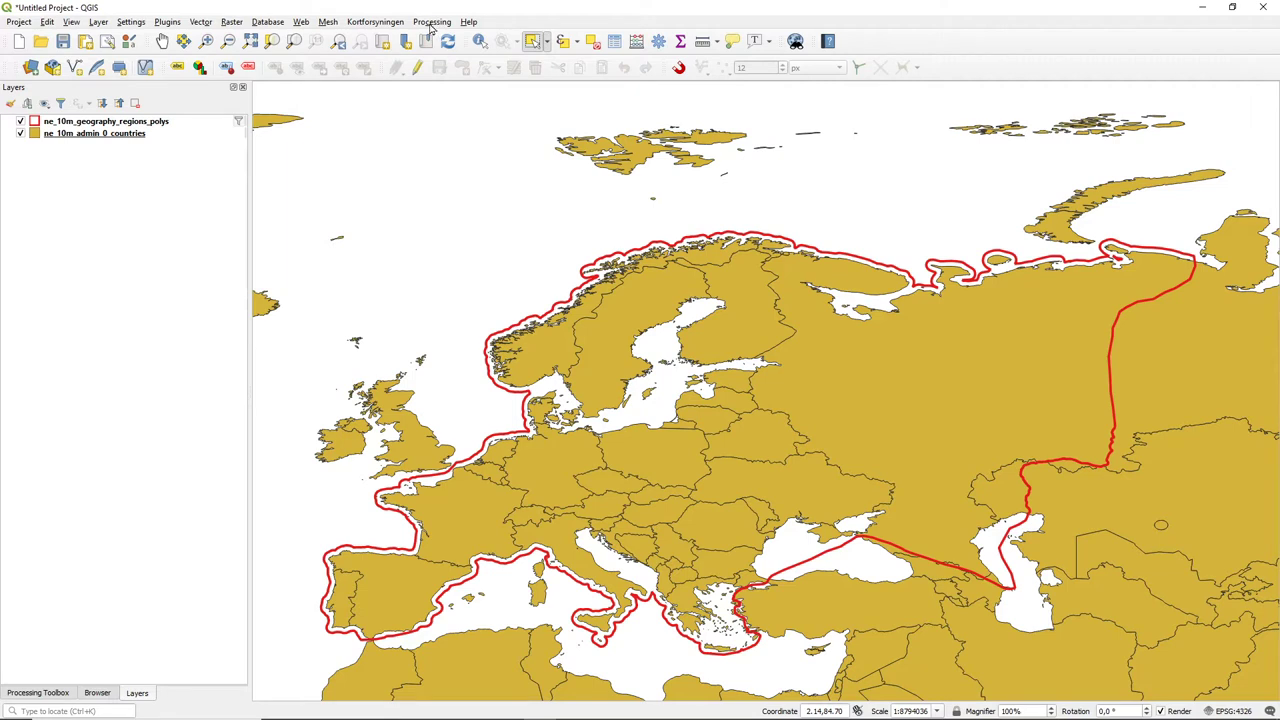
# Reopen the Processing Toolbox and expand its Vector selection group
pyautogui.click(440, 24)
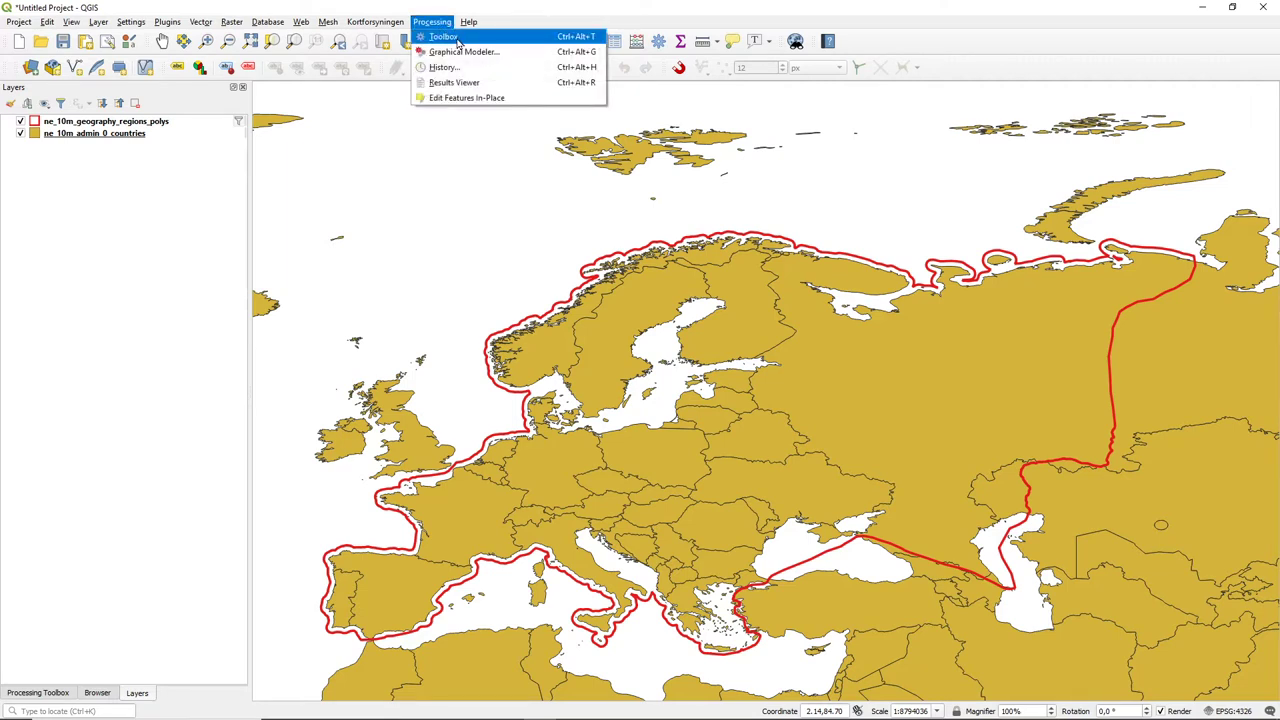
pyautogui.click(443, 37)
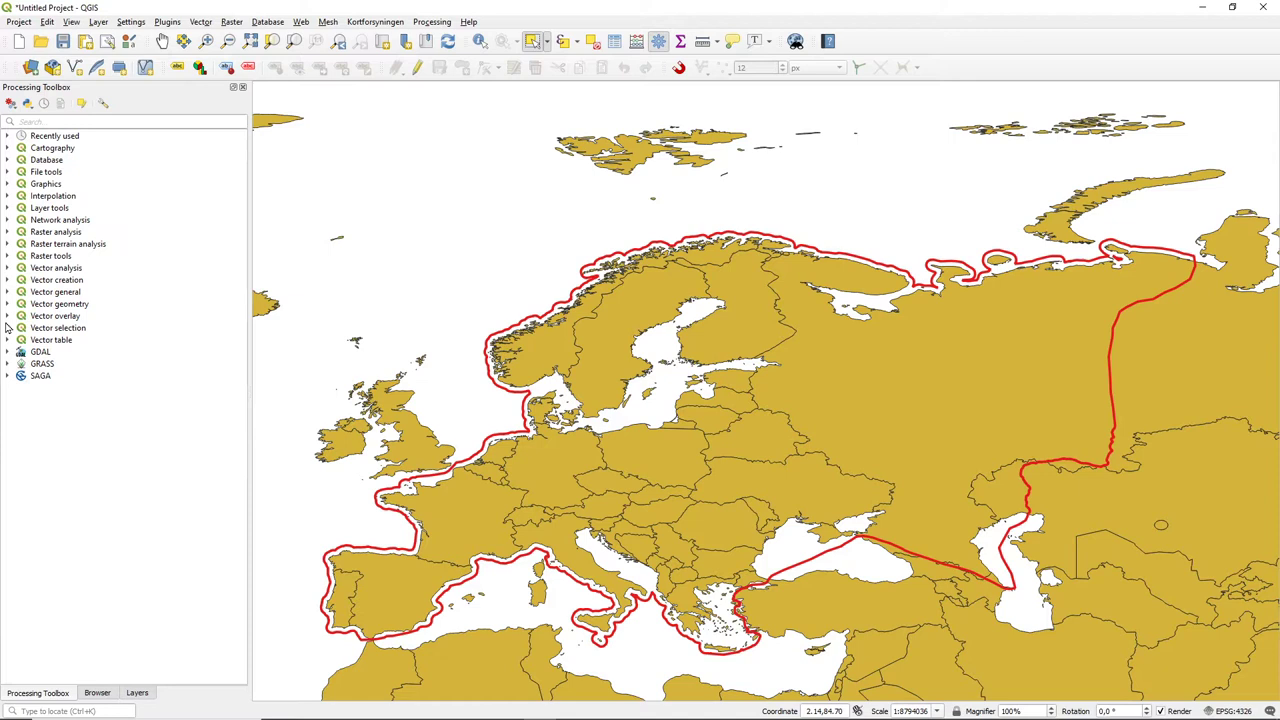
pyautogui.click(9, 328)
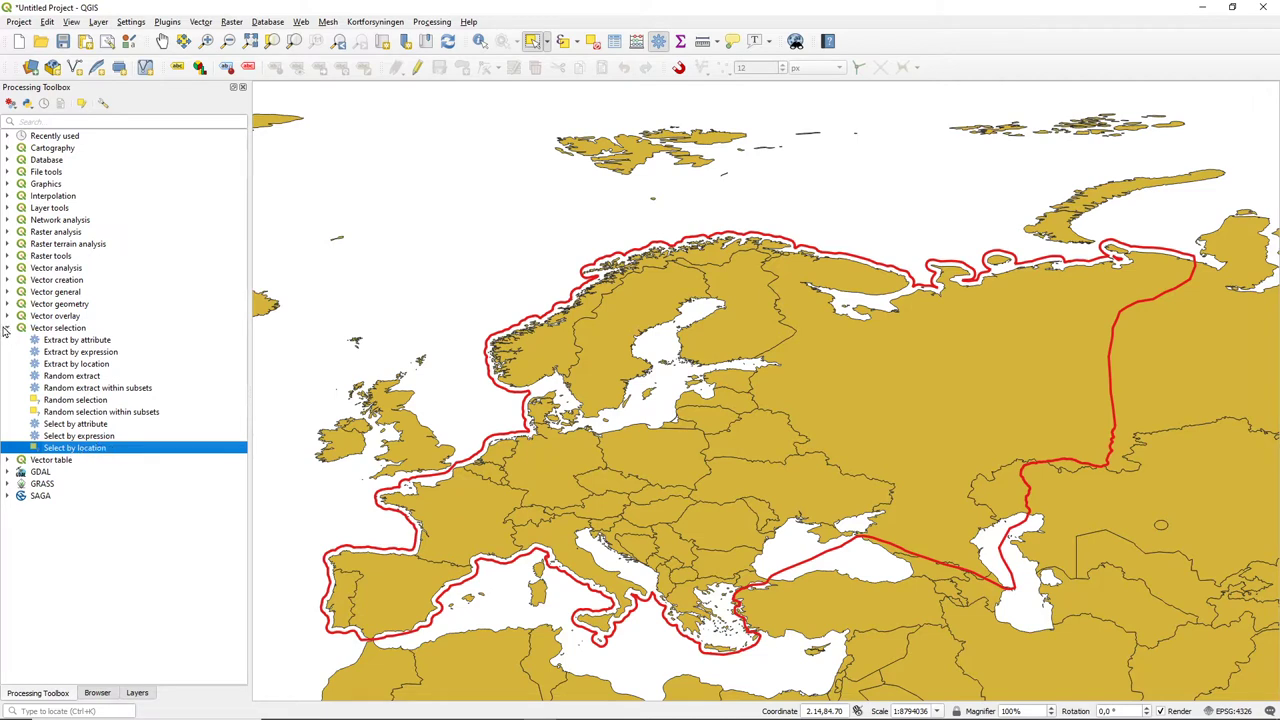
# Filter the toolbox with 'loca' and launch the Select by location algorithm
pyautogui.click(10, 328)
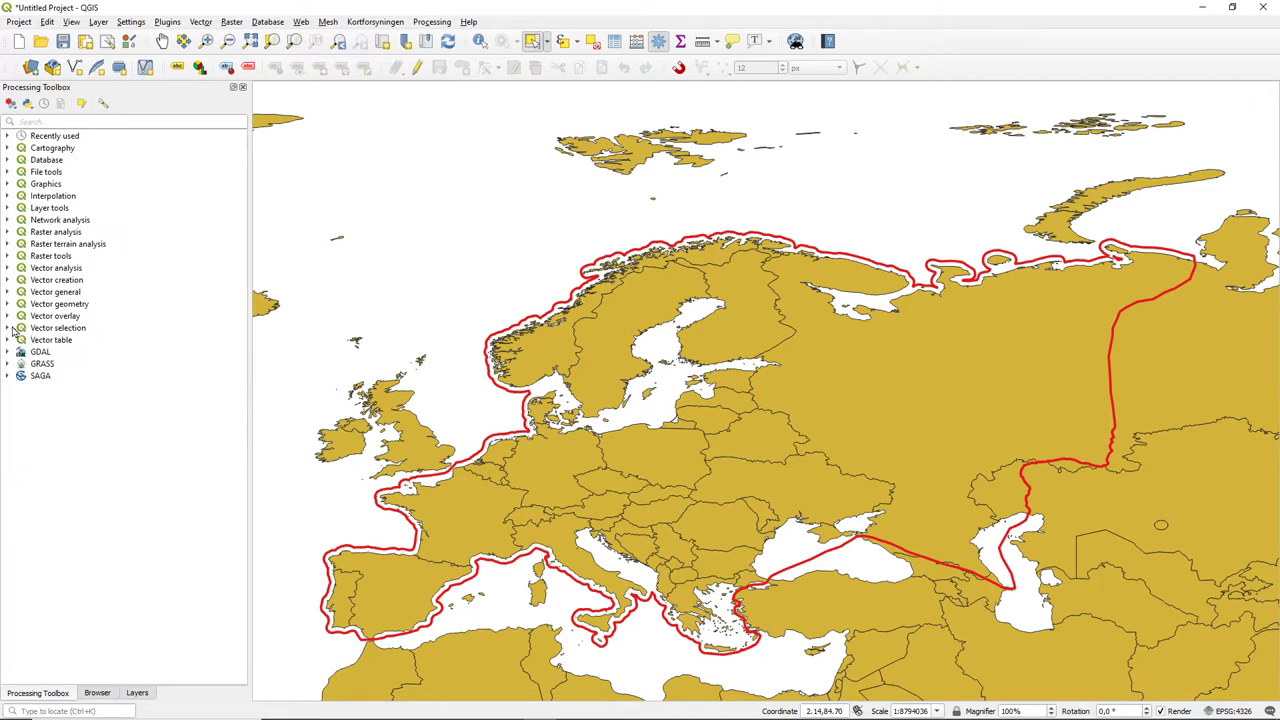
pyautogui.click(62, 120)
pyautogui.write('lo')
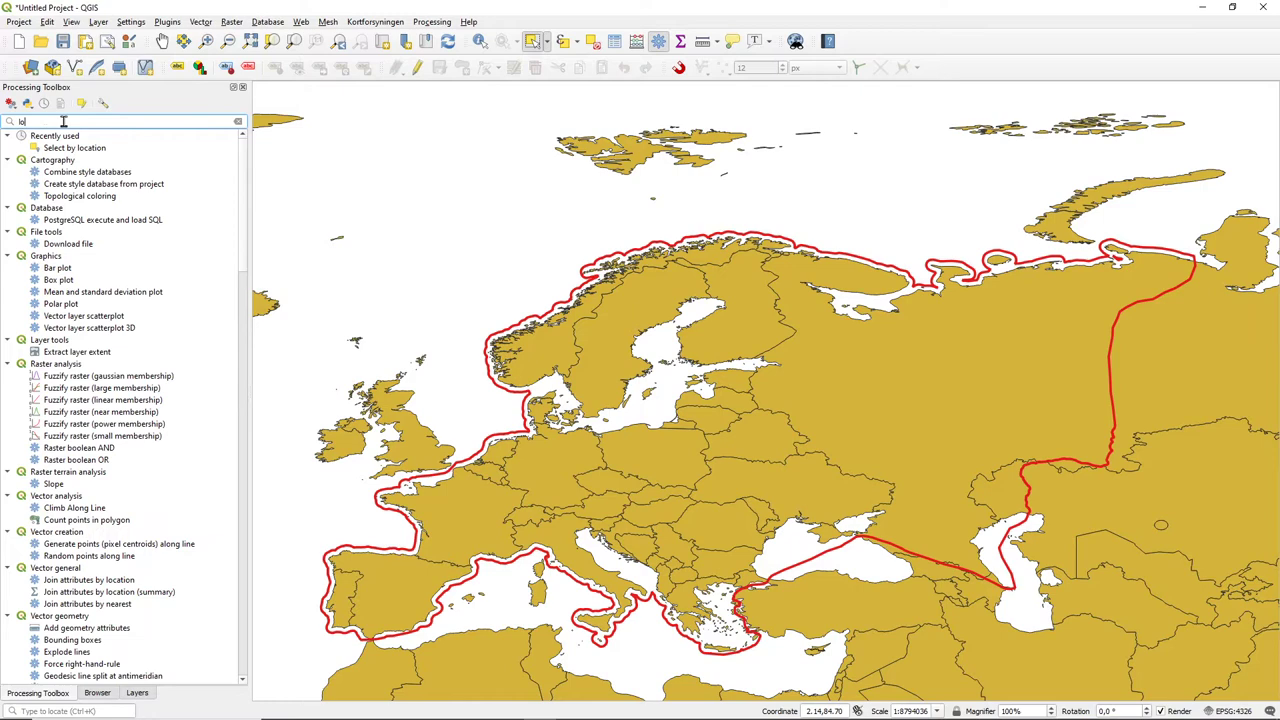
pyautogui.write('ca')
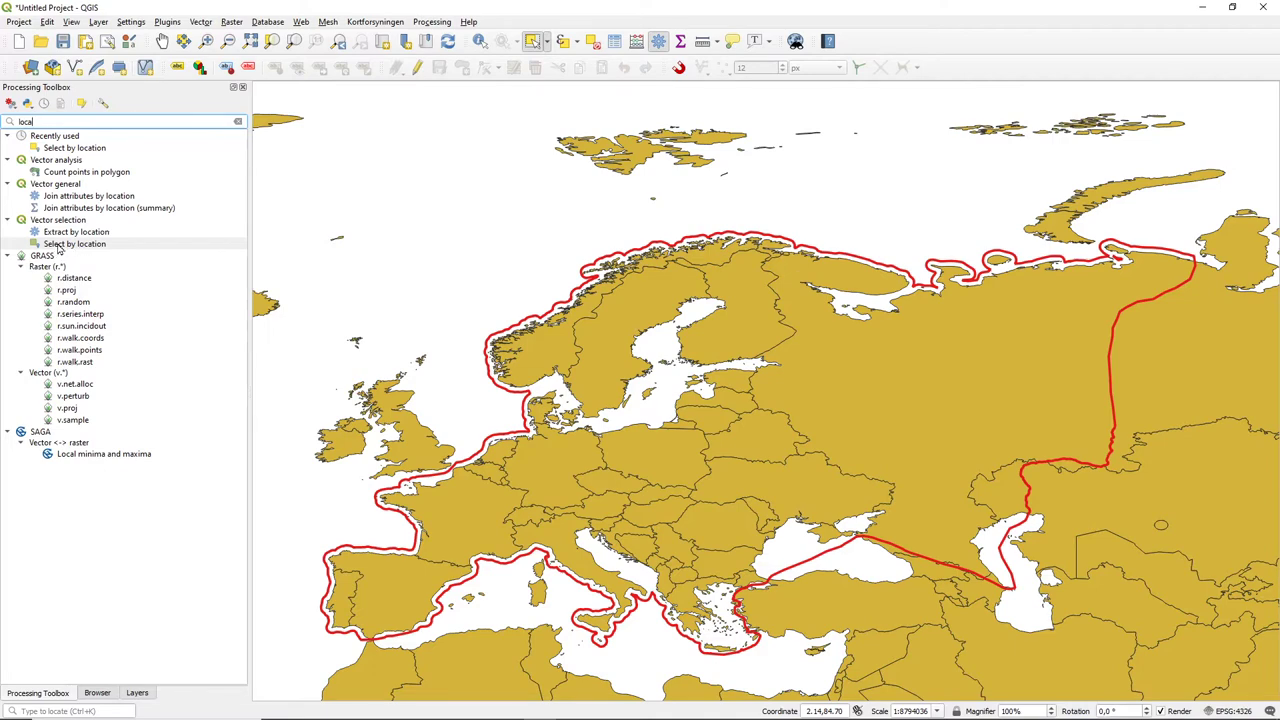
pyautogui.click(59, 246)
pyautogui.doubleClick(59, 246)
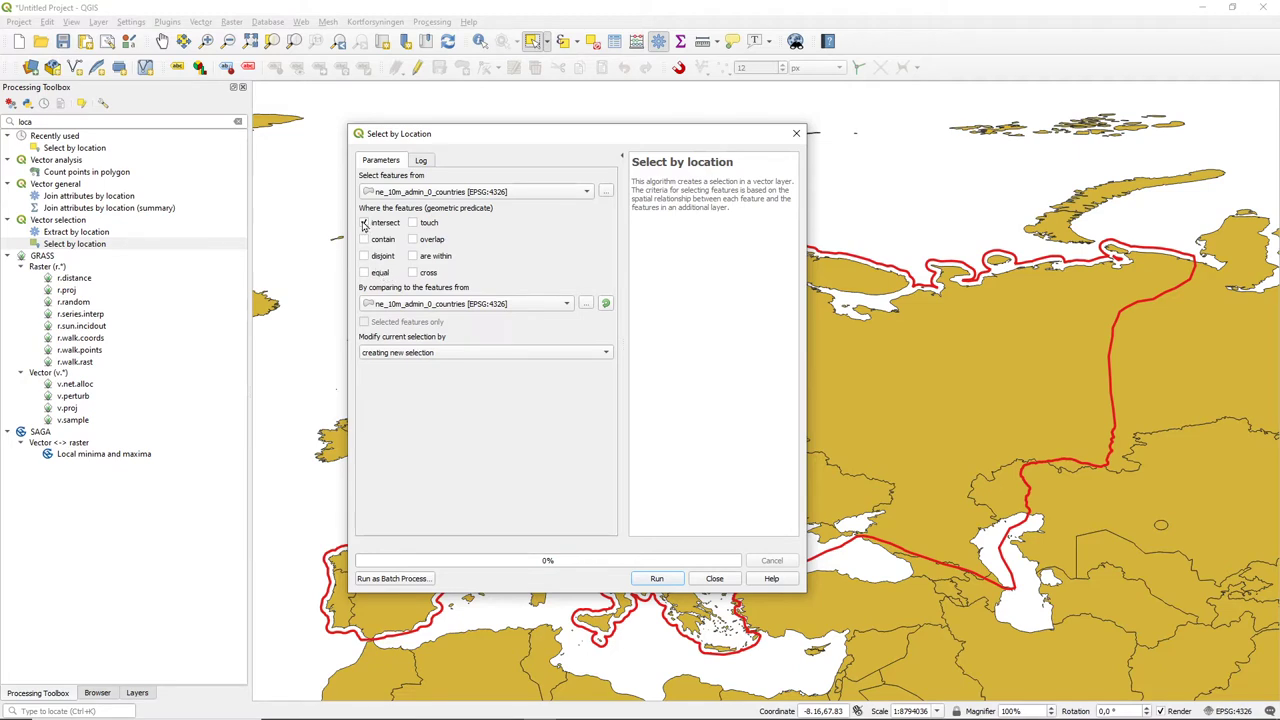
pyautogui.moveTo(526, 310)
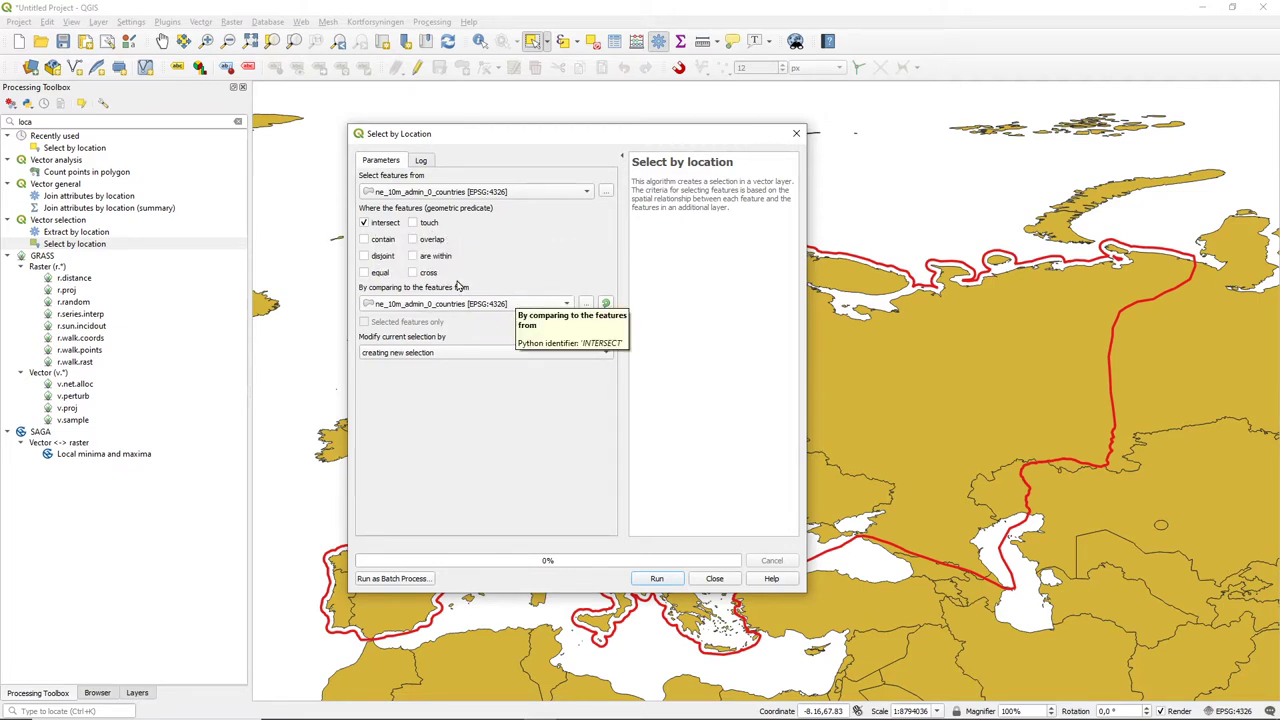
# Compare countries against ne_10m_geography_regions_polys and run, selecting 50 intersecting countries
pyautogui.click(525, 305)
pyautogui.click(514, 317)
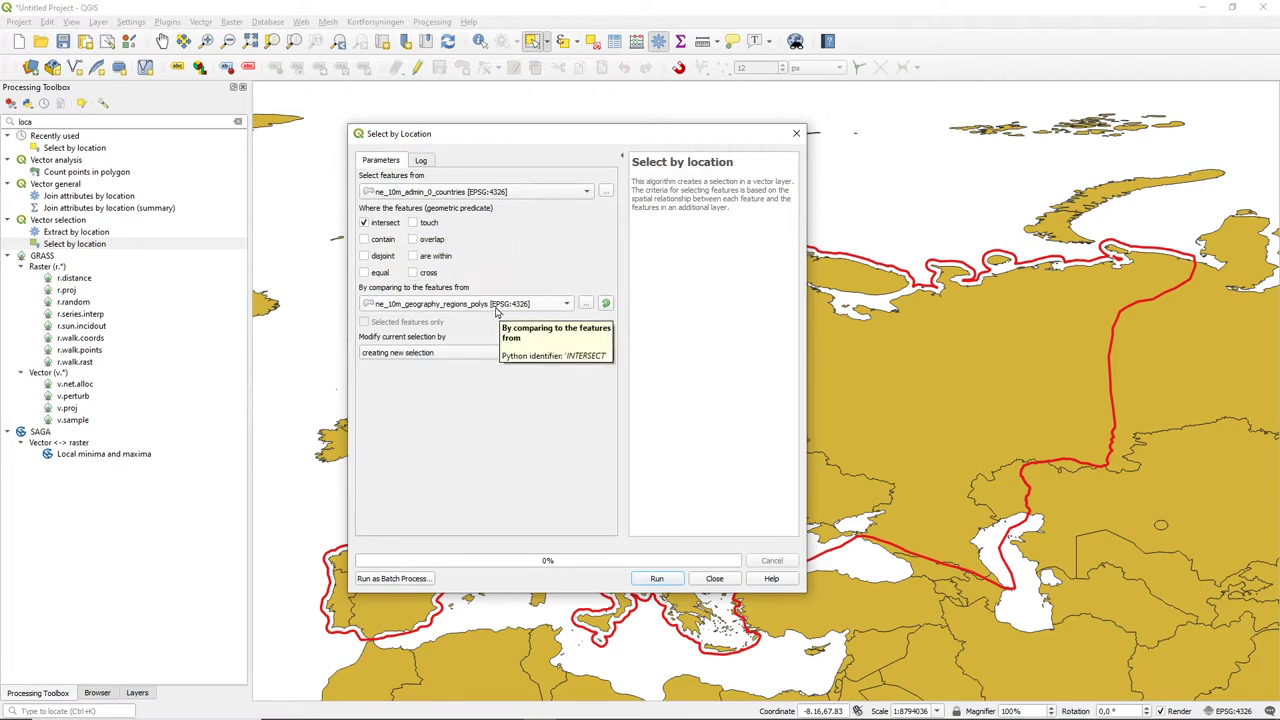
pyautogui.click(657, 580)
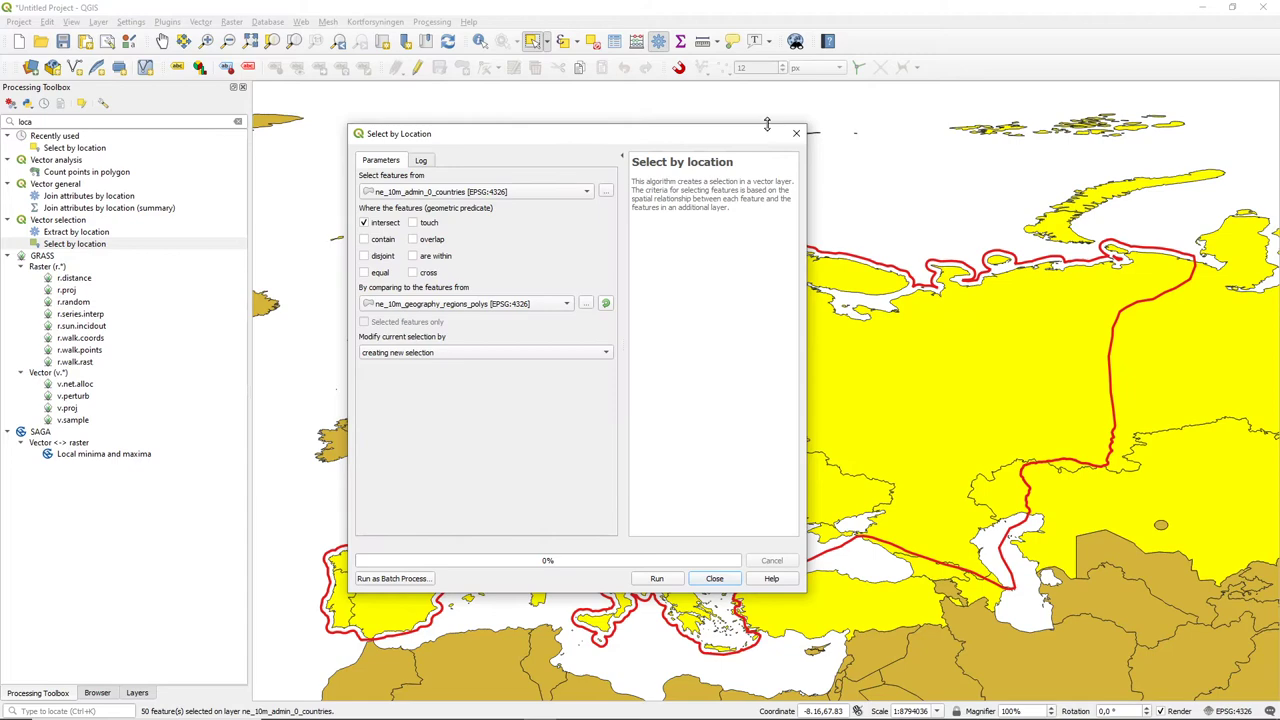
# Rerun Select by Location with 'are within' instead of intersect, selecting 37 countries
pyautogui.moveTo(760, 138)
pyautogui.mouseDown()
pyautogui.moveTo(300, 522)
pyautogui.moveTo(249, 487)
pyautogui.moveTo(362, 304)
pyautogui.moveTo(509, 246)
pyautogui.moveTo(434, 240)
pyautogui.moveTo(396, 297)
pyautogui.mouseUp()
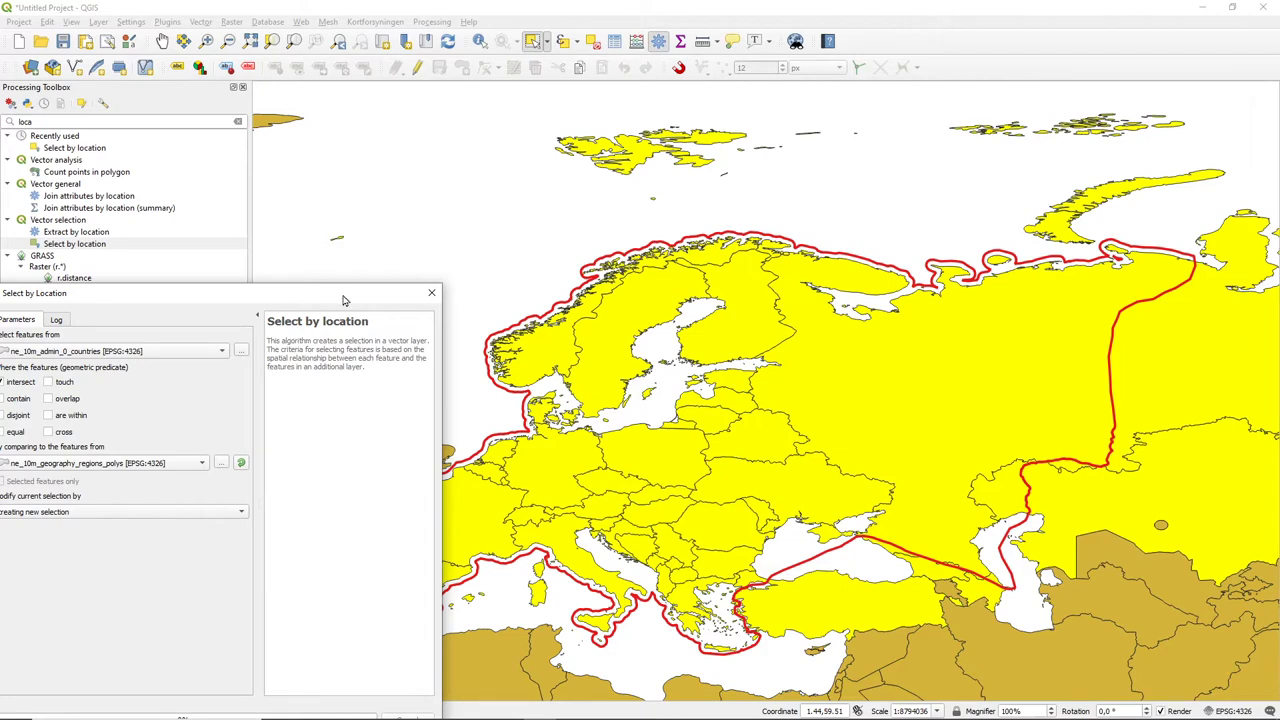
pyautogui.moveTo(342, 300); pyautogui.dragTo(795, 135)
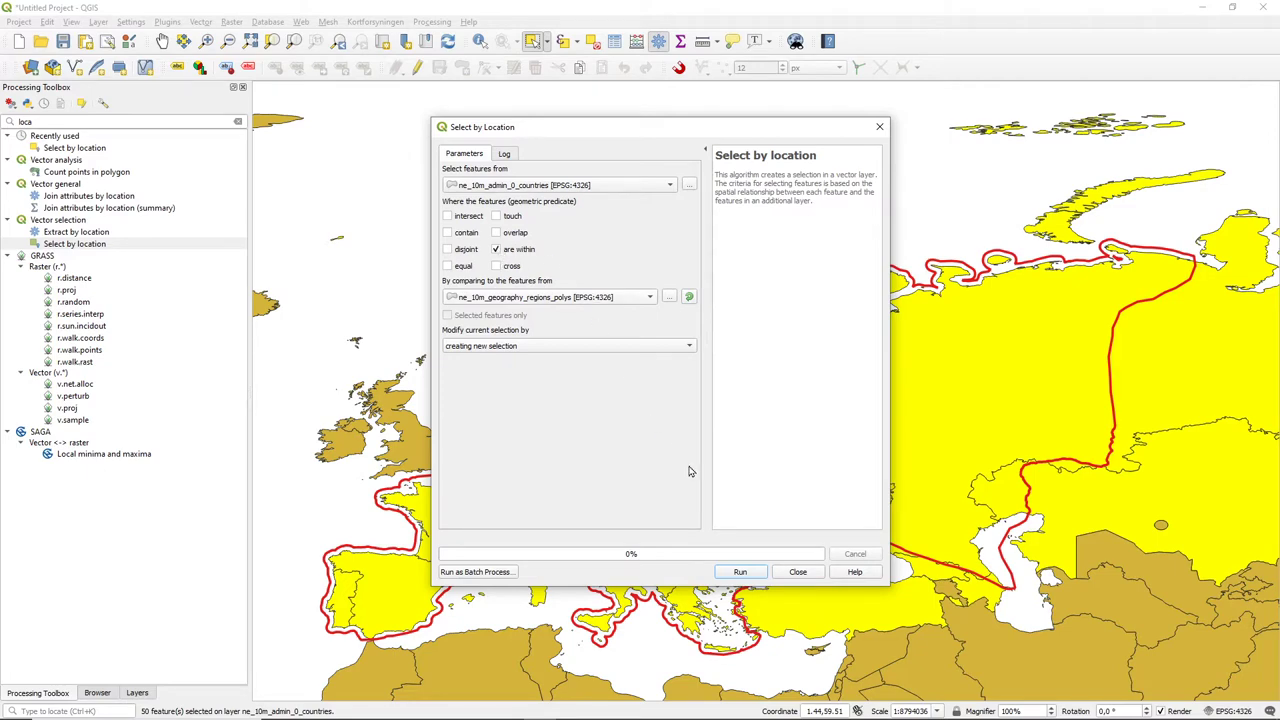
pyautogui.click(741, 572)
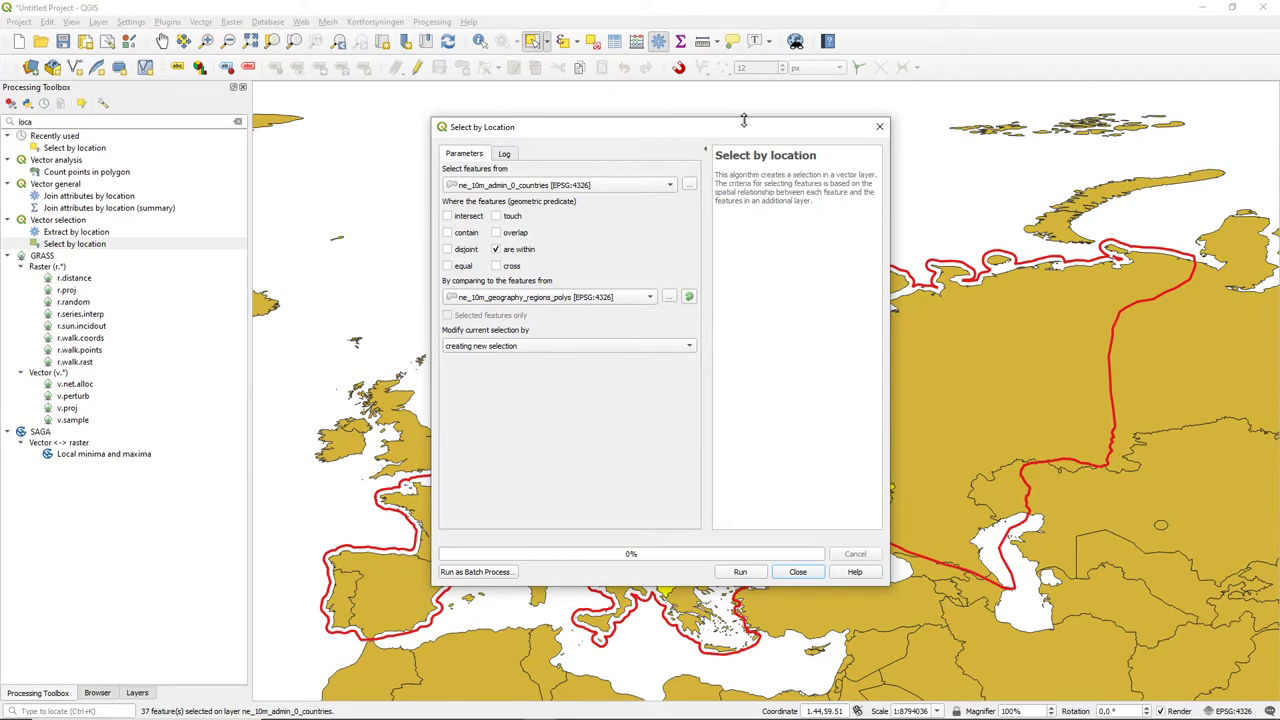
# Move the dialog aside to inspect the 37 selected countries, then close it
pyautogui.moveTo(754, 142); pyautogui.dragTo(200, 398)
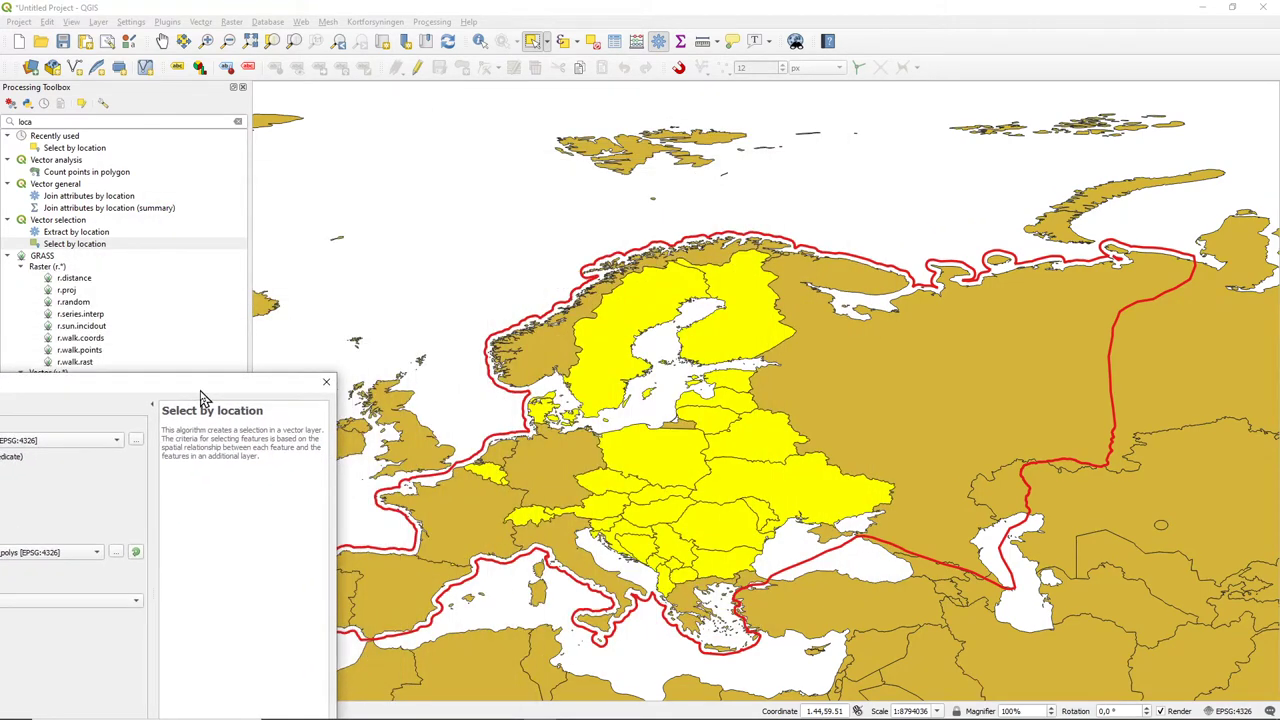
pyautogui.moveTo(200, 398); pyautogui.dragTo(225, 392)
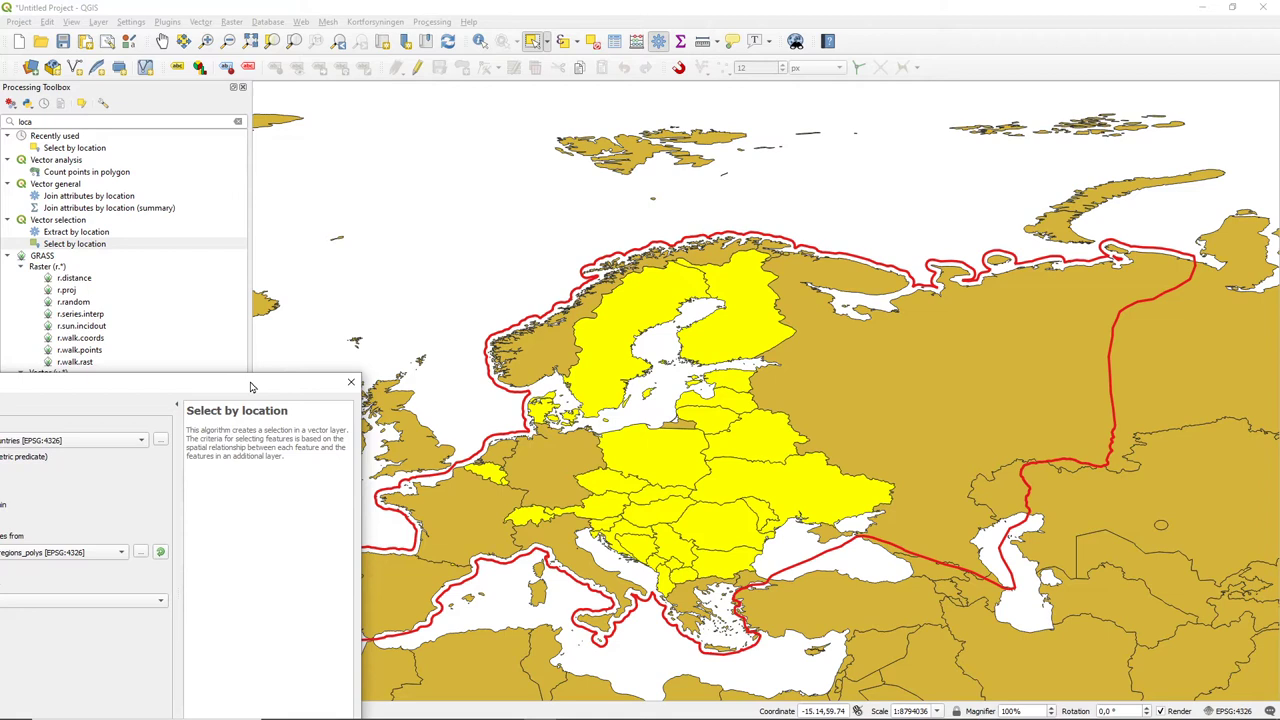
pyautogui.moveTo(243, 390); pyautogui.dragTo(214, 362)
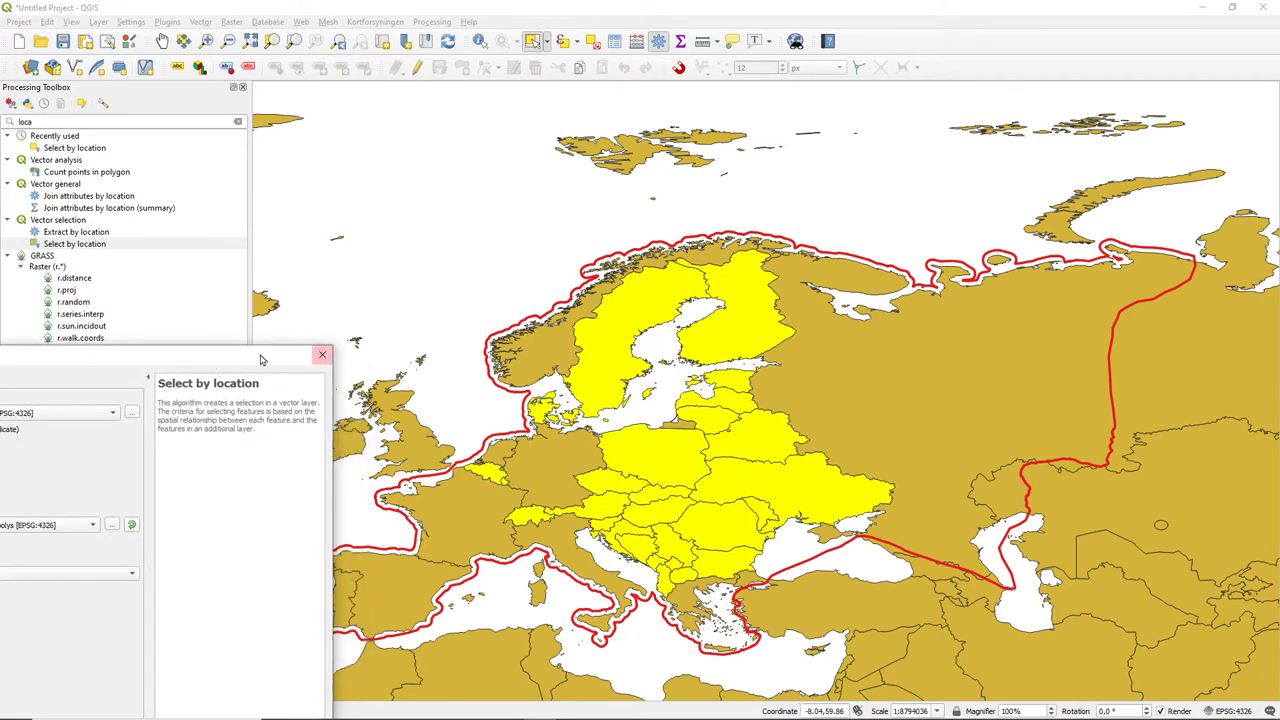
pyautogui.moveTo(241, 350)
pyautogui.mouseDown()
pyautogui.moveTo(241, 243)
pyautogui.moveTo(198, 252)
pyautogui.moveTo(337, 200)
pyautogui.moveTo(206, 192)
pyautogui.mouseUp()
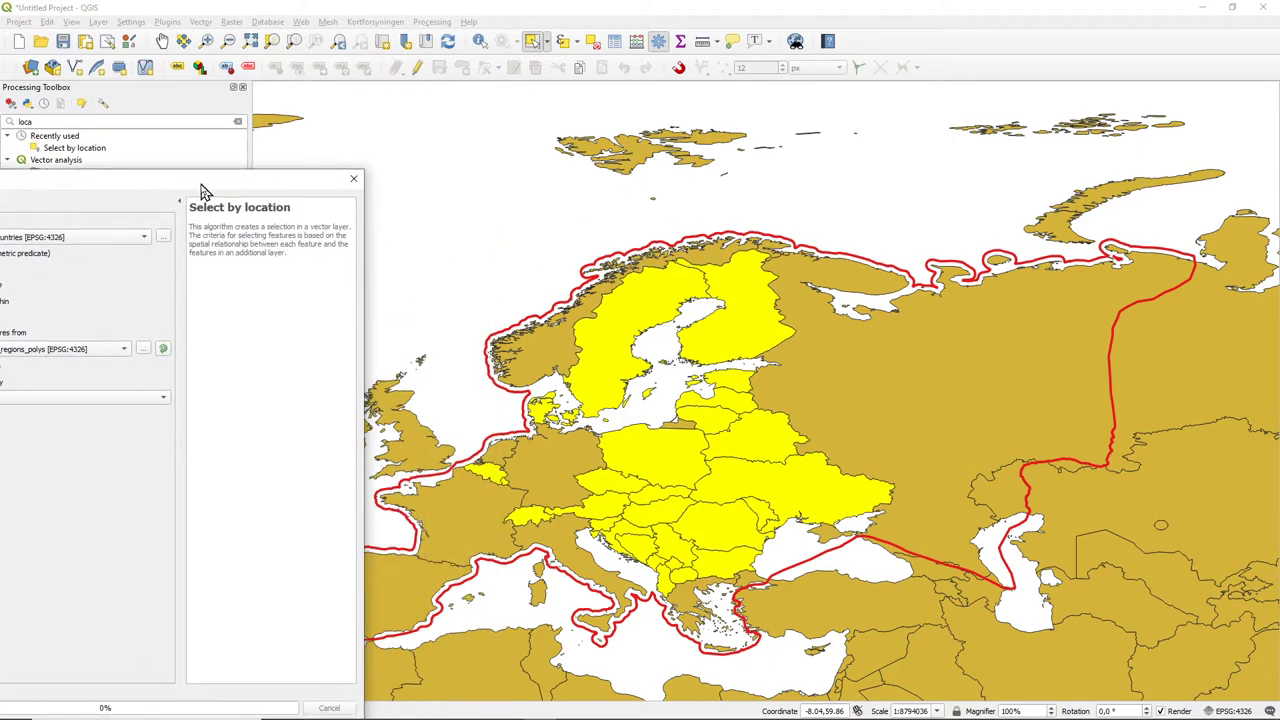
pyautogui.moveTo(203, 190)
pyautogui.mouseDown()
pyautogui.moveTo(193, 180)
pyautogui.moveTo(226, 214)
pyautogui.moveTo(263, 226)
pyautogui.mouseUp()
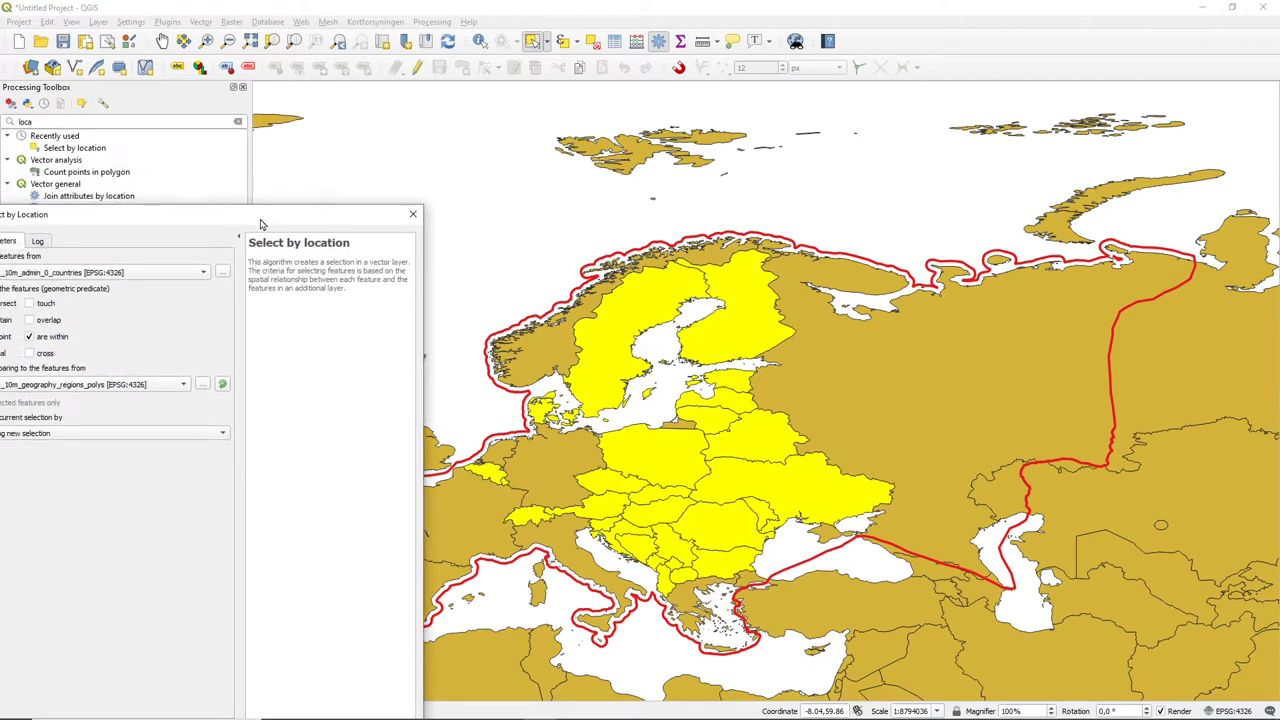
pyautogui.click(411, 216)
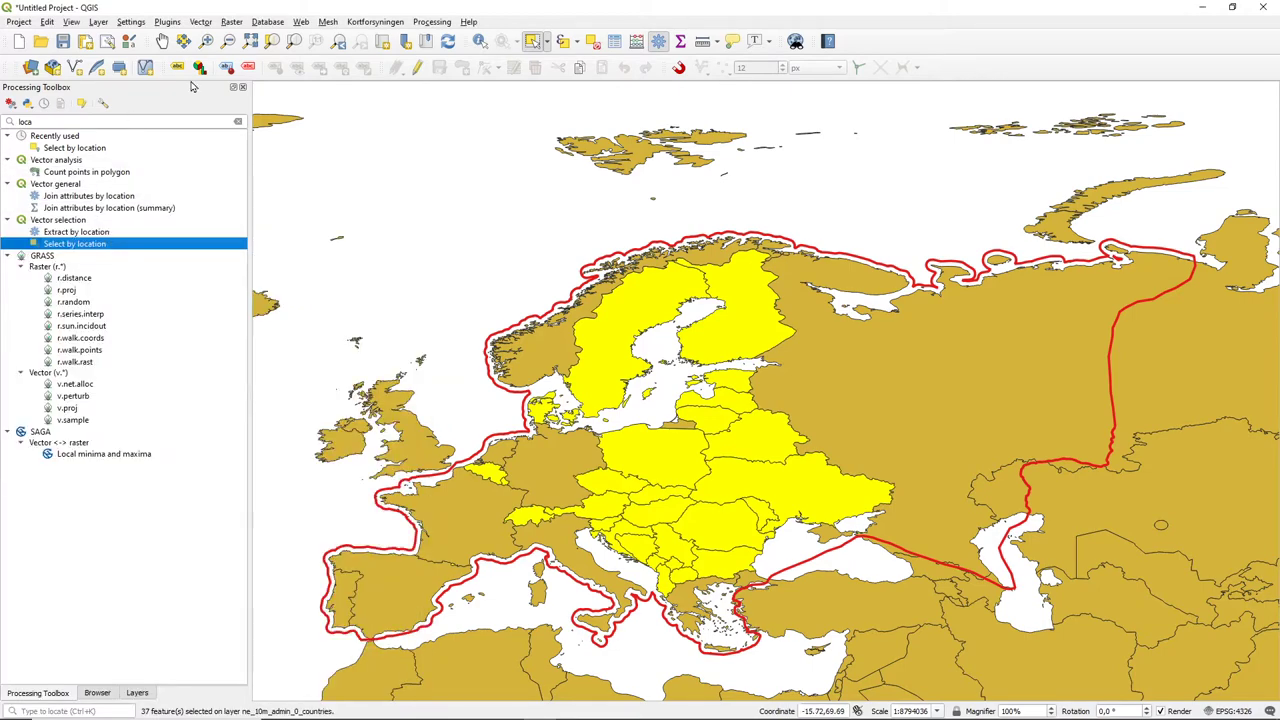
# Zoom to Denmark and northern Germany and select only Germany in ne_10m_admin_0_countries
pyautogui.click(206, 41)
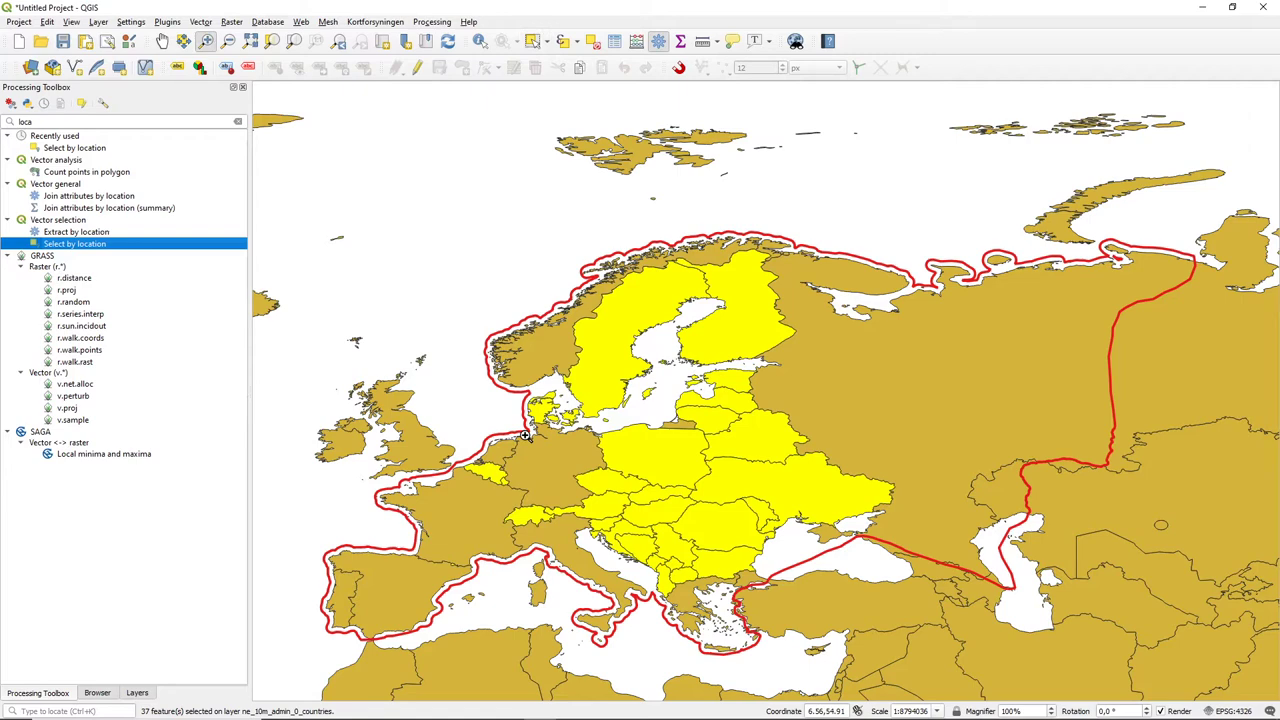
pyautogui.moveTo(513, 413); pyautogui.dragTo(602, 460)
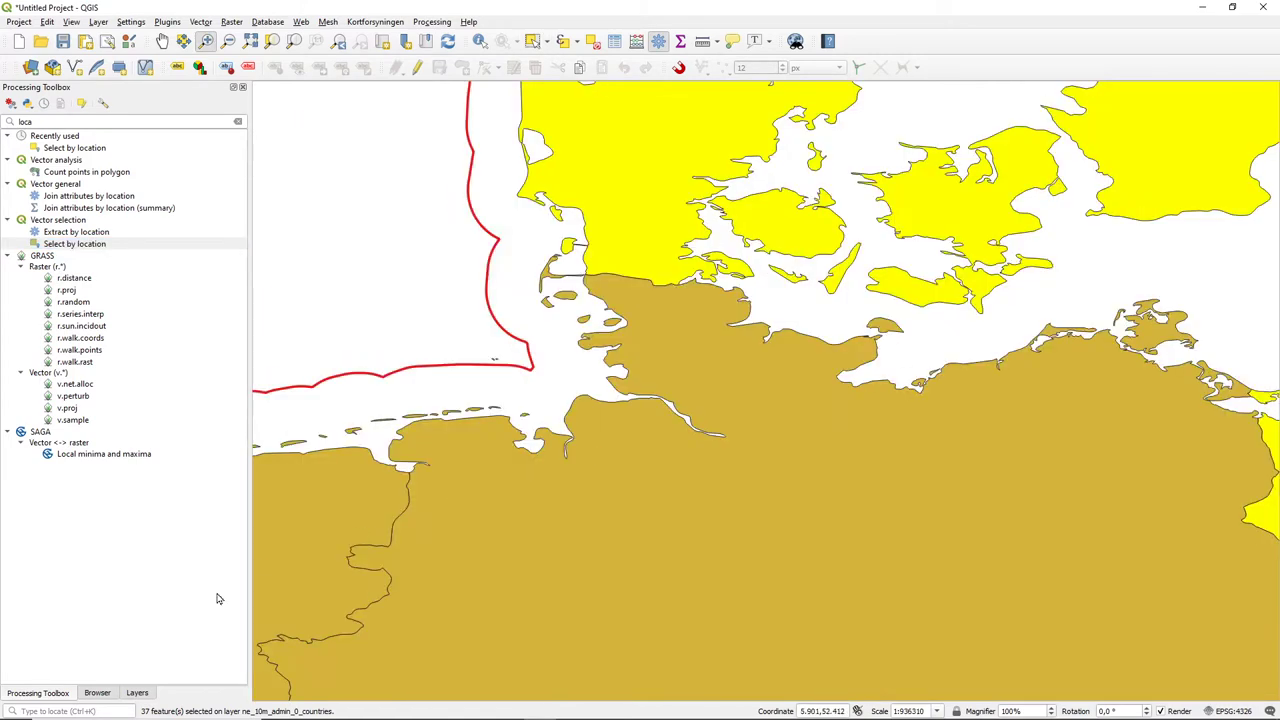
pyautogui.click(137, 693)
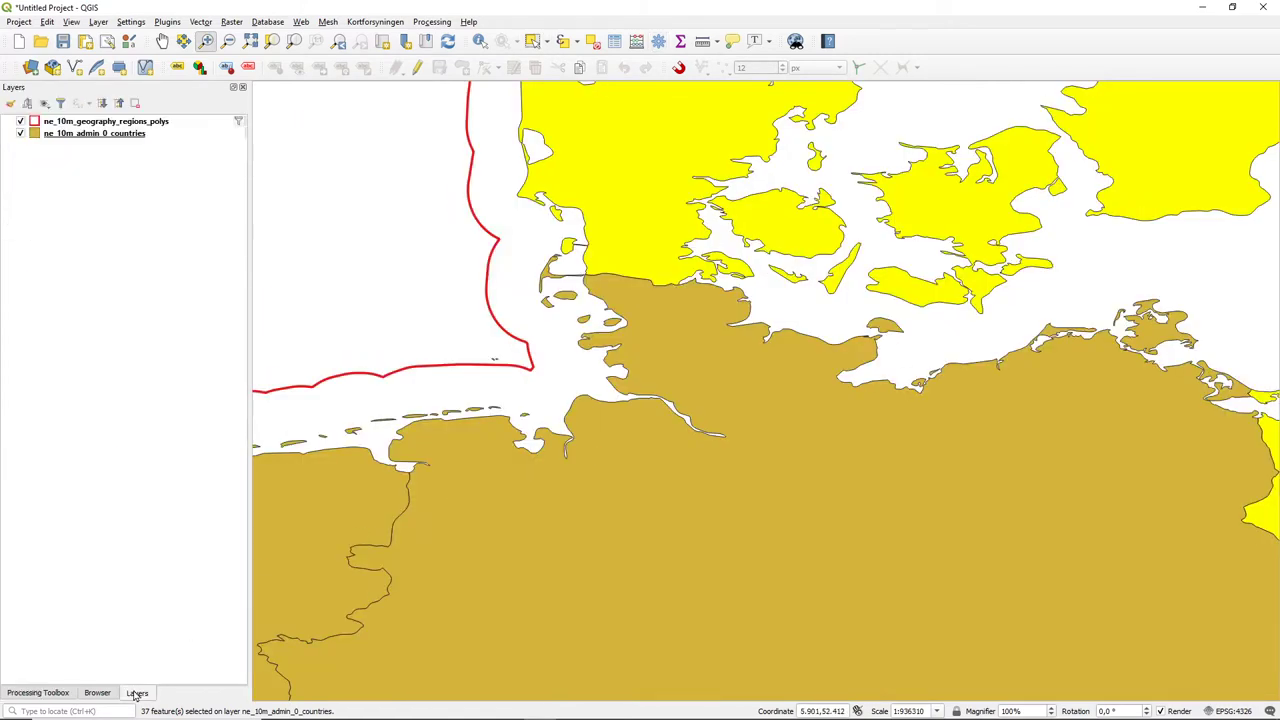
pyautogui.click(105, 136)
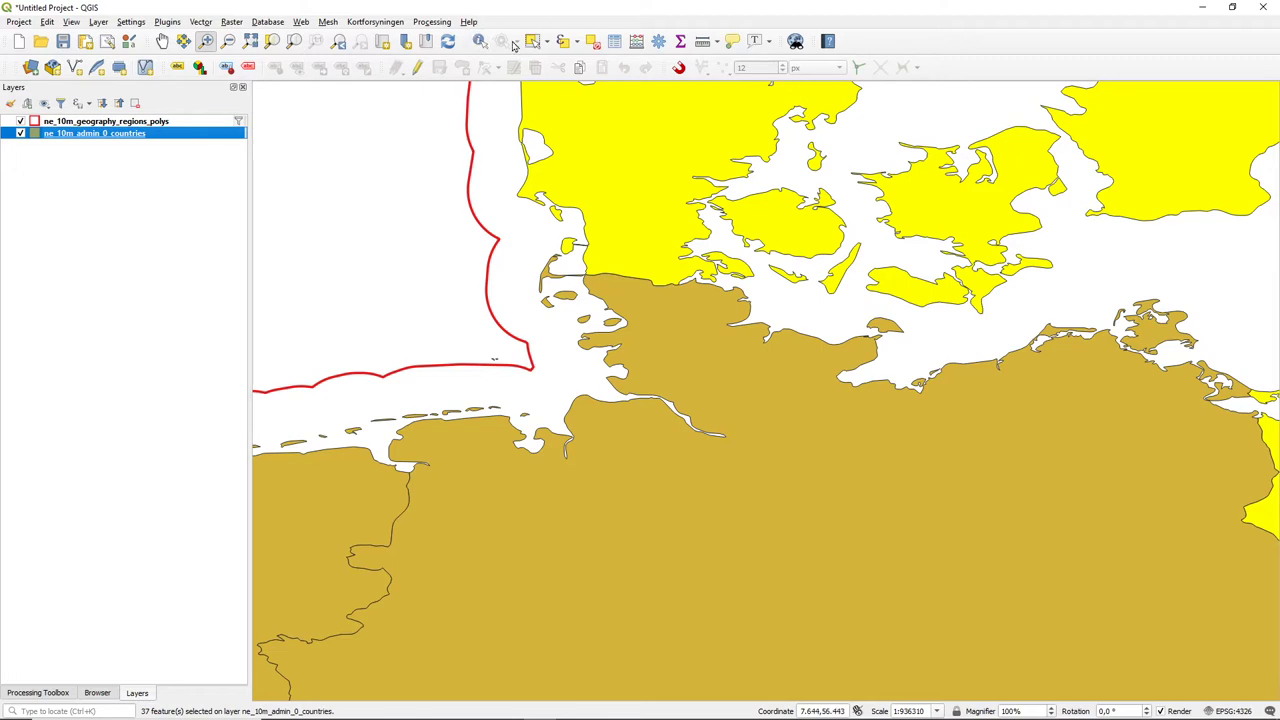
pyautogui.click(532, 41)
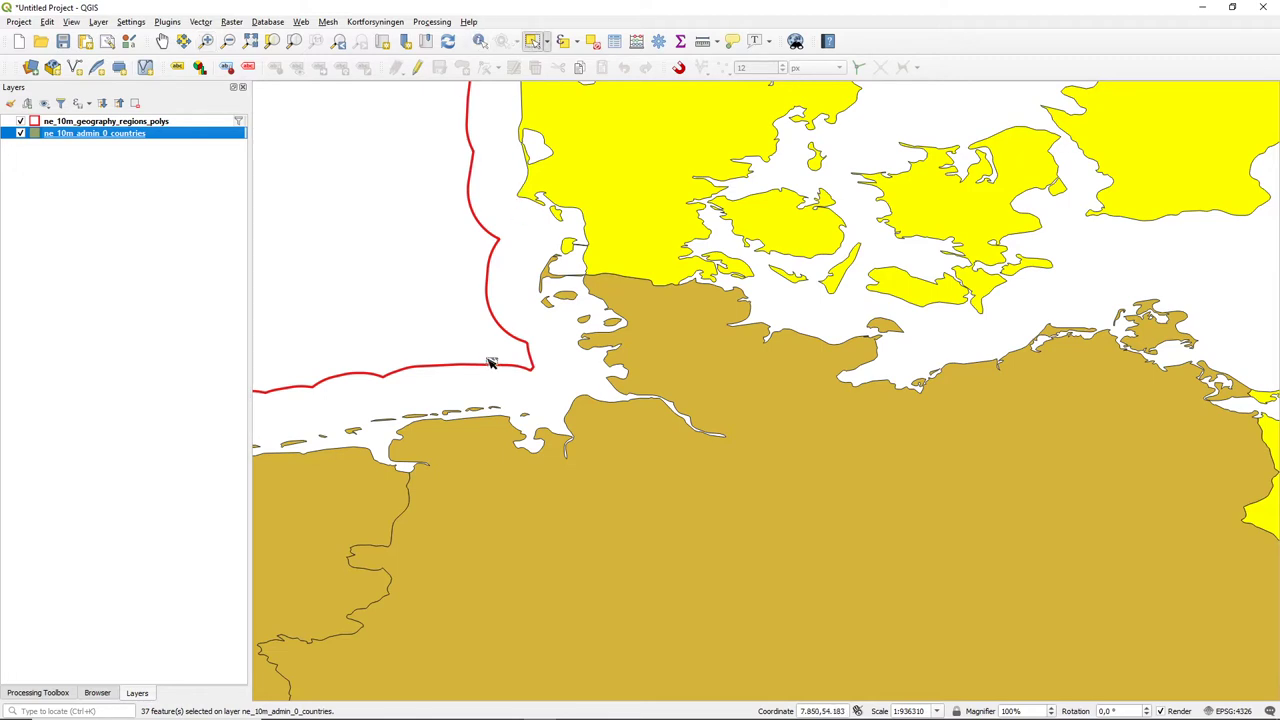
pyautogui.moveTo(490, 356); pyautogui.dragTo(512, 368)
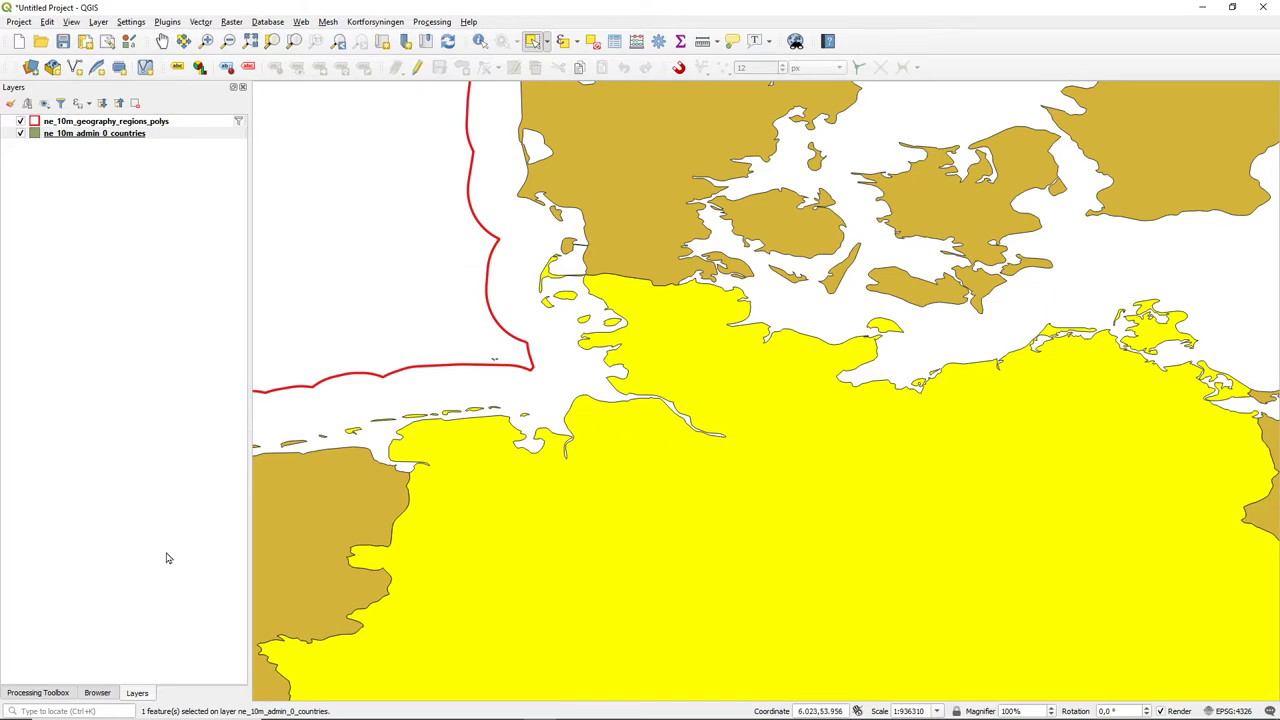
# Reopen Select by location from the Processing Toolbox
pyautogui.click(53, 694)
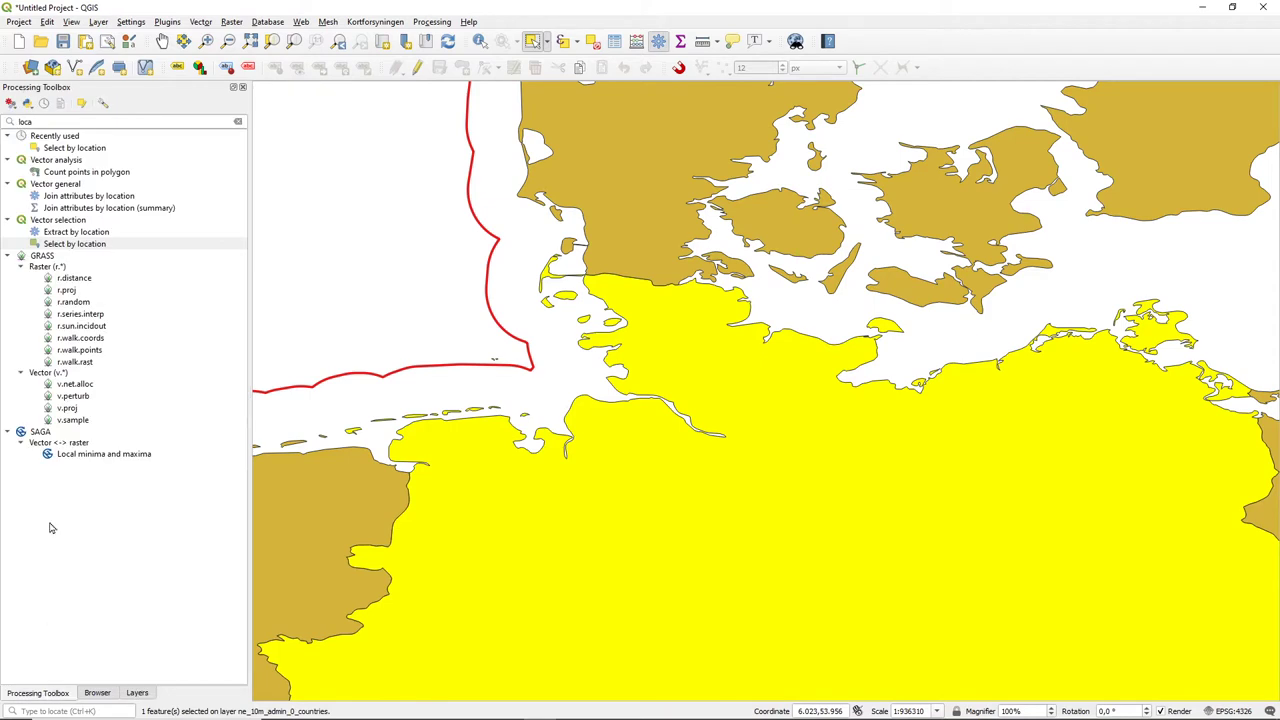
pyautogui.doubleClick(88, 244)
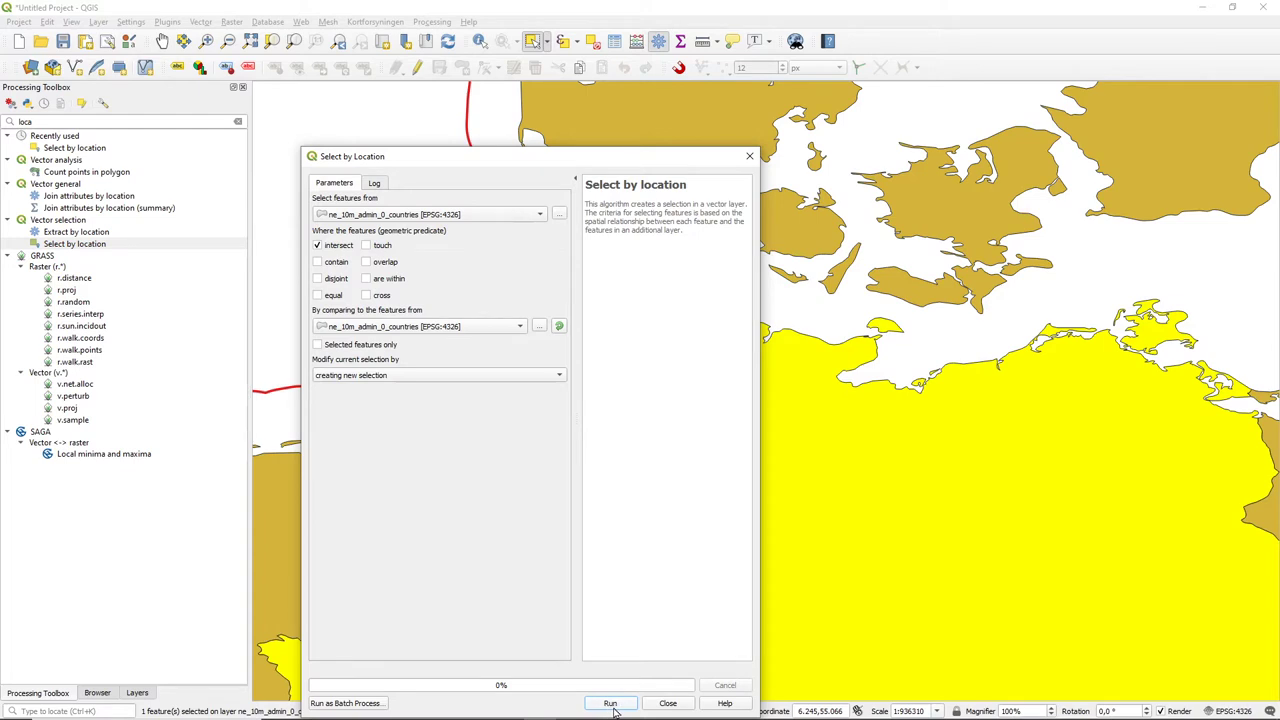
# Run a new intersect selection against ne_10m_geography_regions_polys, reselecting 50 countries, and close
pyautogui.moveTo(654, 163); pyautogui.dragTo(669, 58)
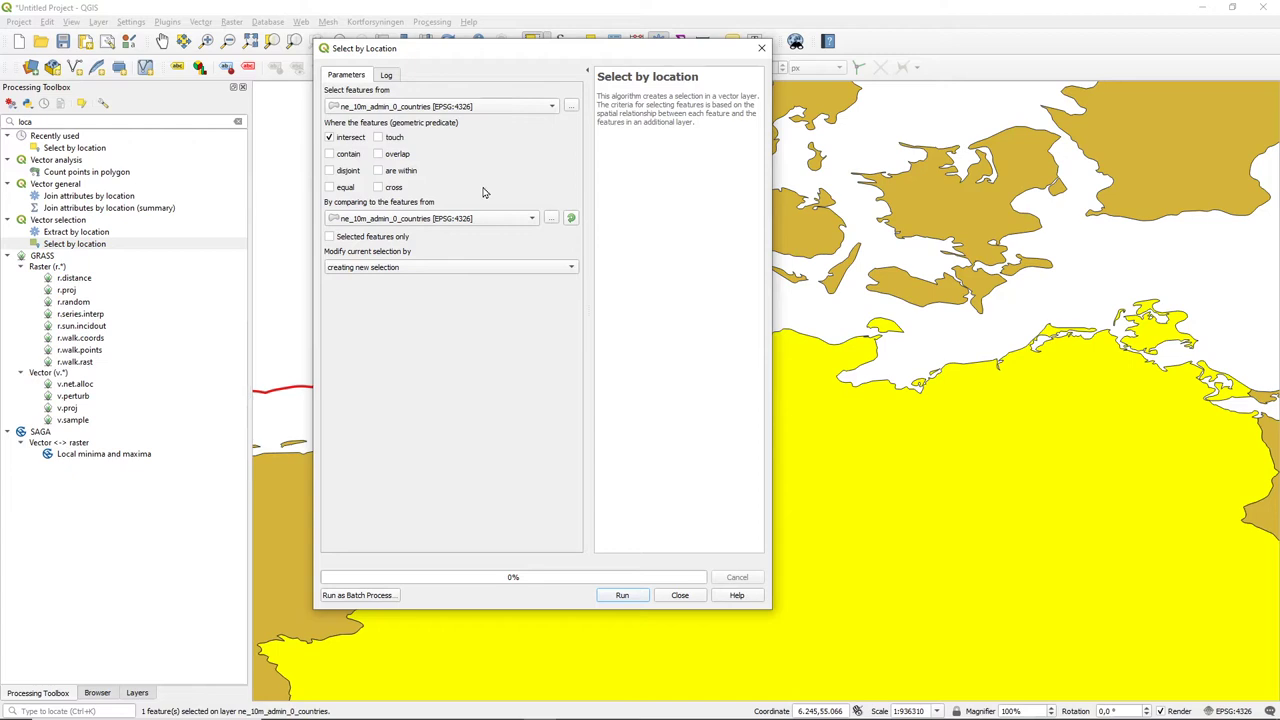
pyautogui.click(512, 225)
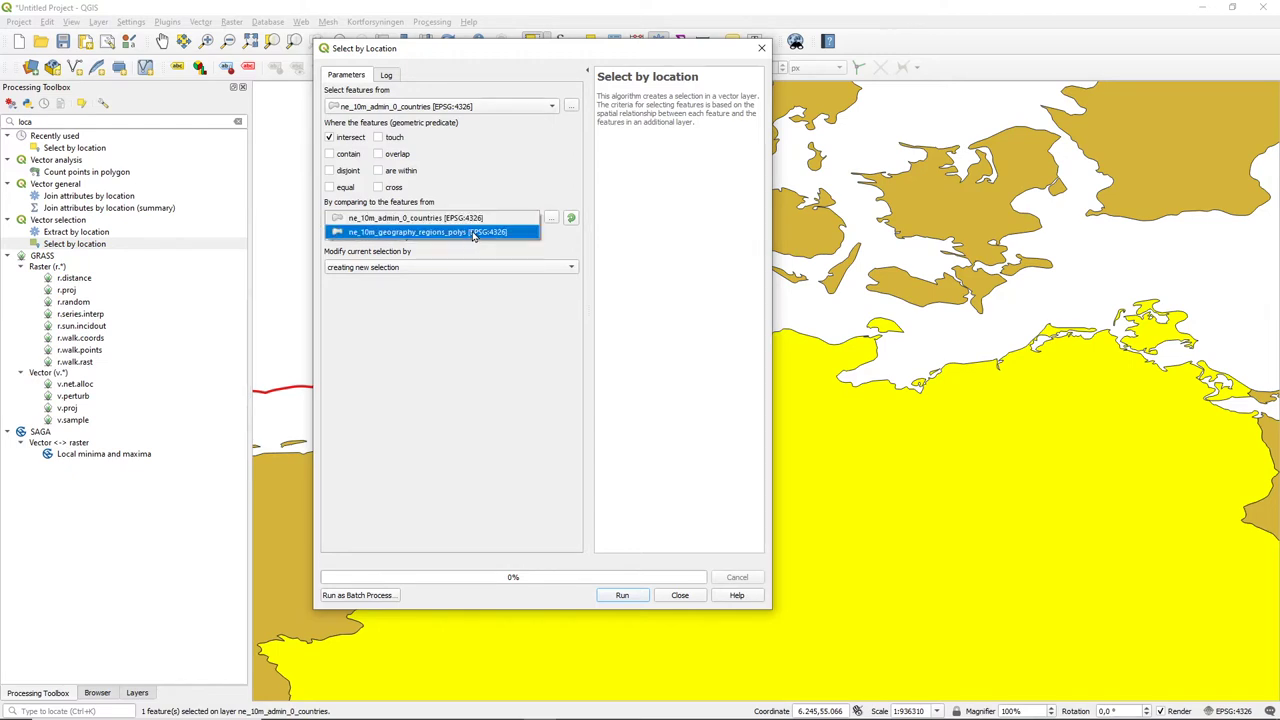
pyautogui.click(474, 234)
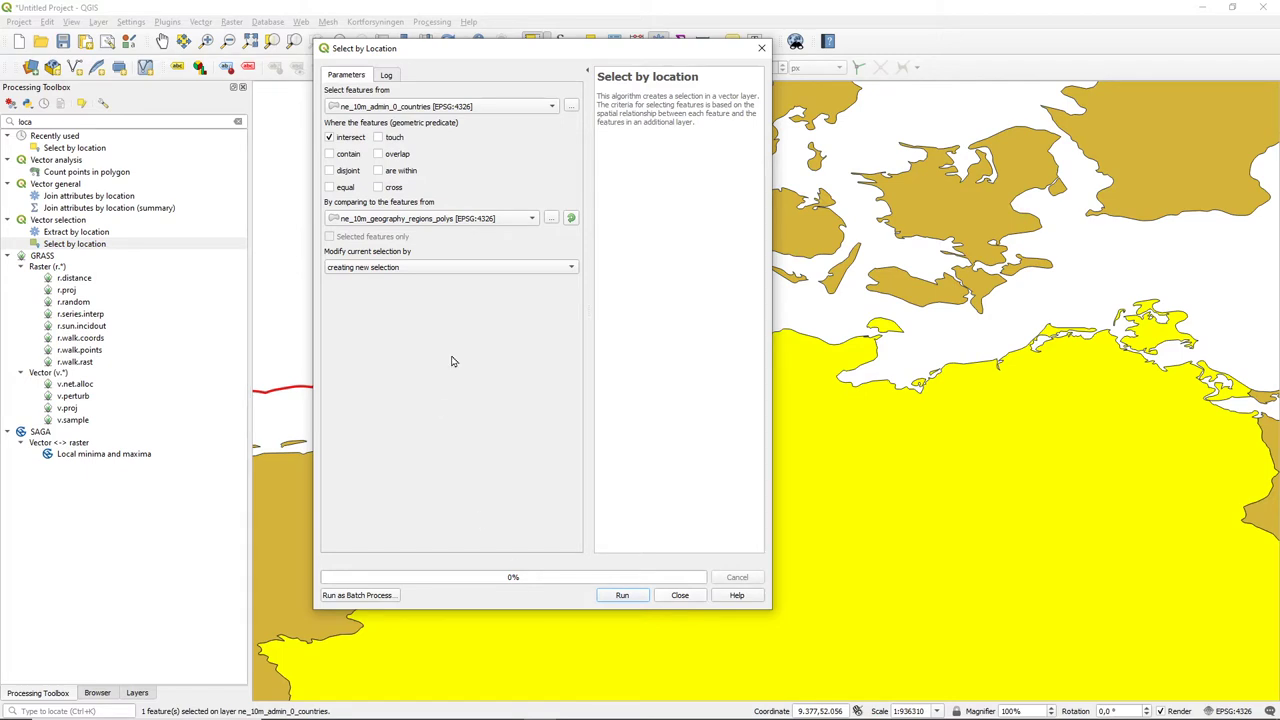
pyautogui.click(573, 275)
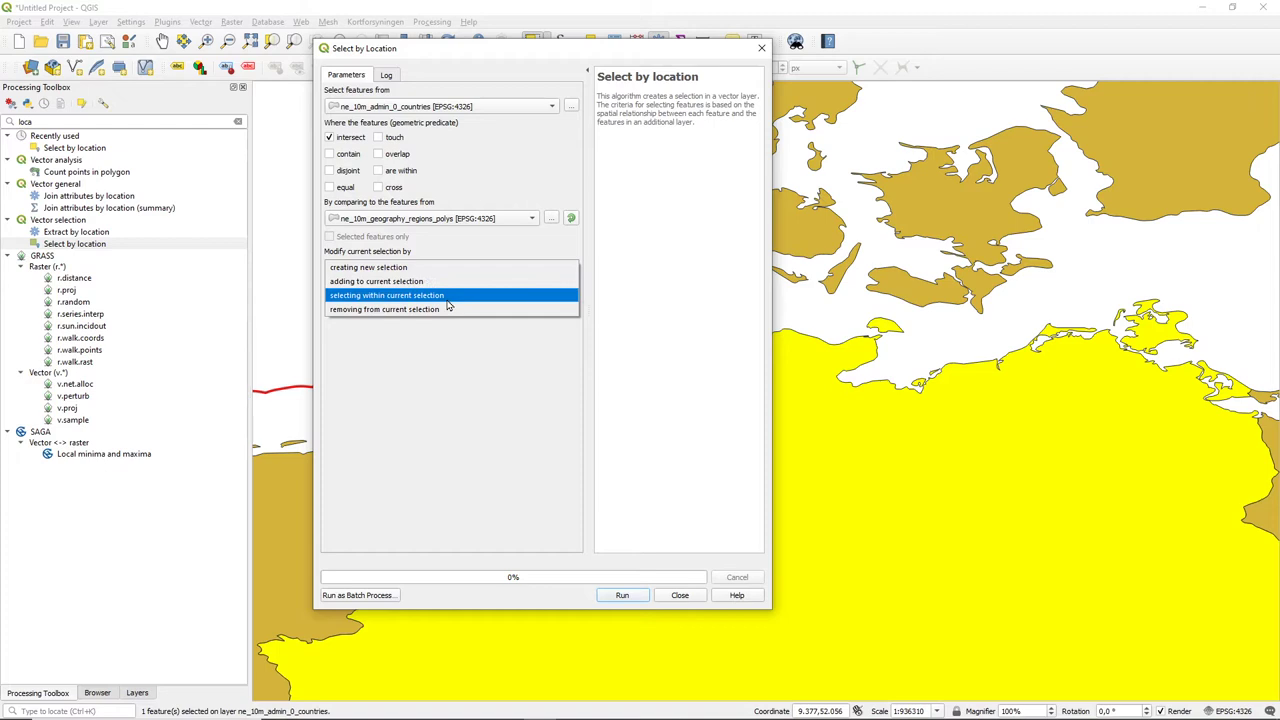
pyautogui.click(445, 270)
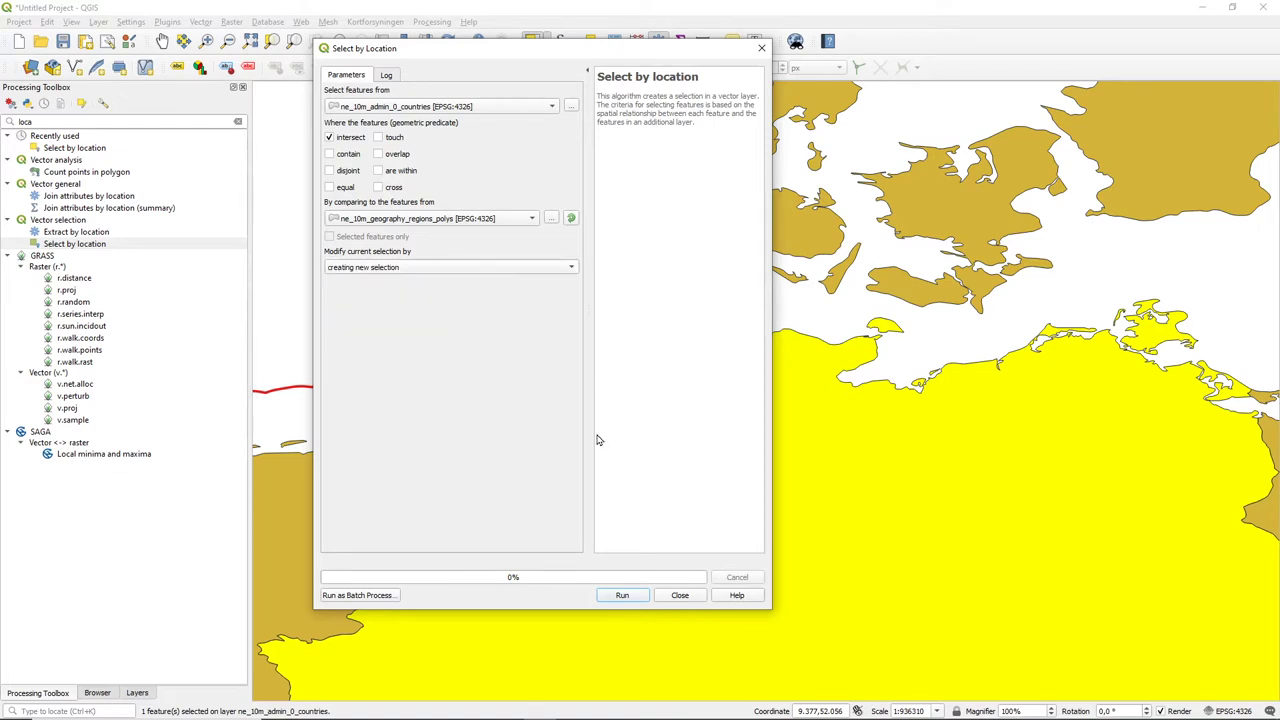
pyautogui.click(628, 600)
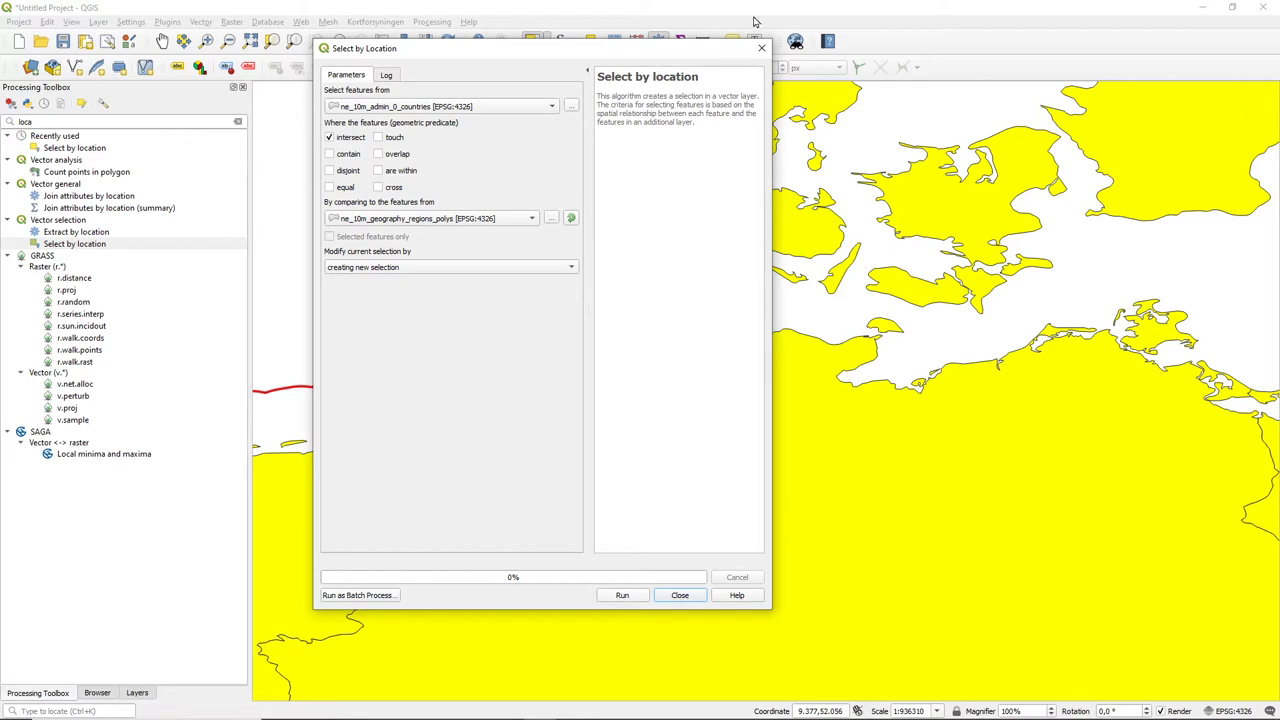
pyautogui.click(761, 49)
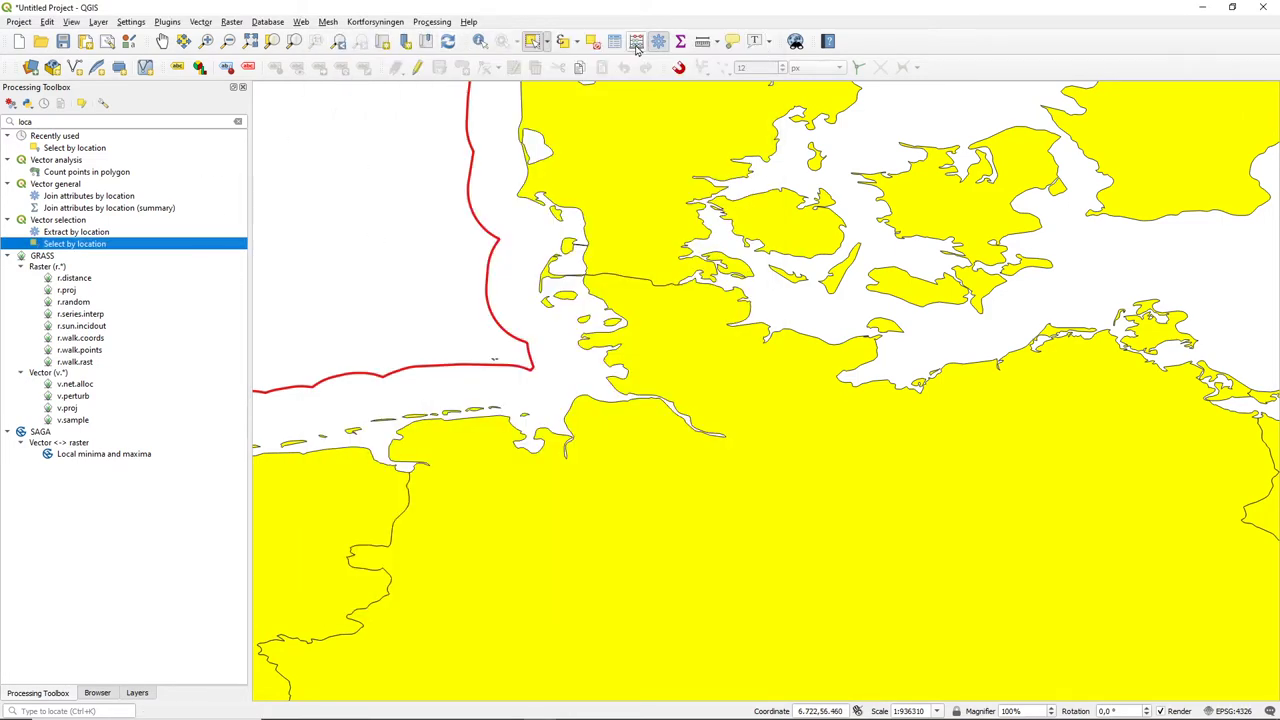
# Zoom in on the red outline, then zoom out until all of Europe shows
pyautogui.click(210, 42)
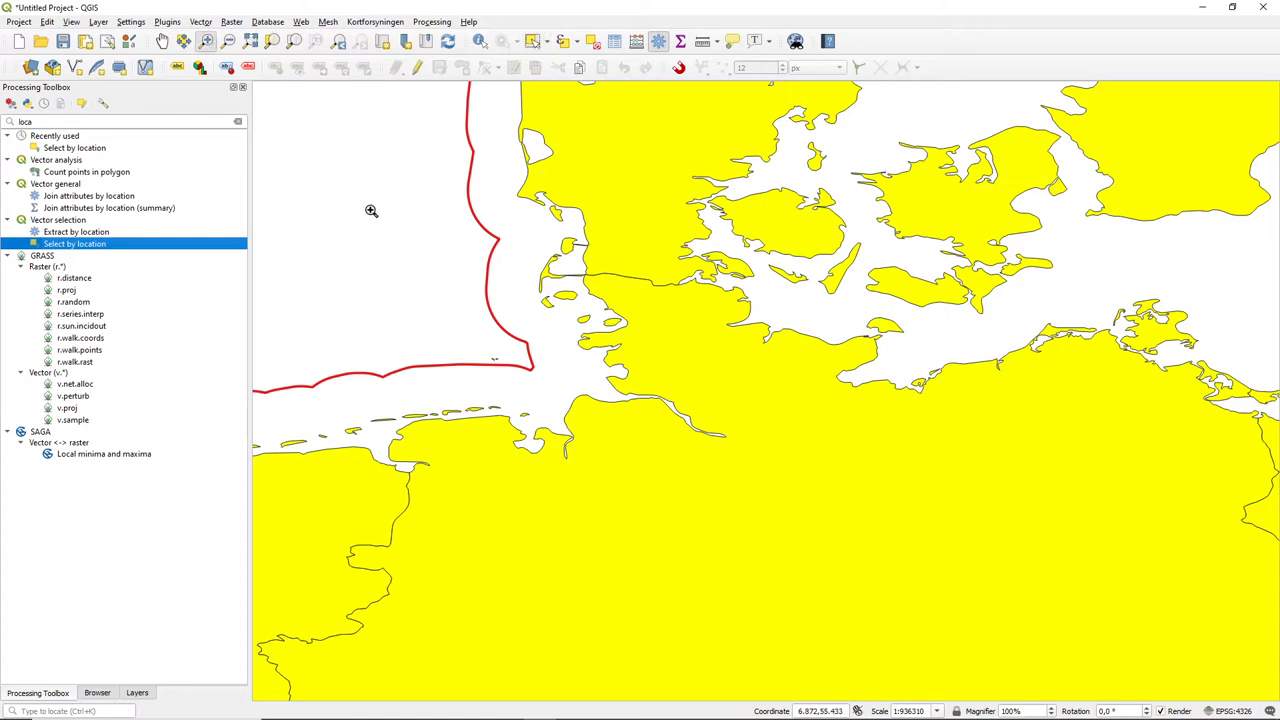
pyautogui.moveTo(449, 249); pyautogui.dragTo(507, 307)
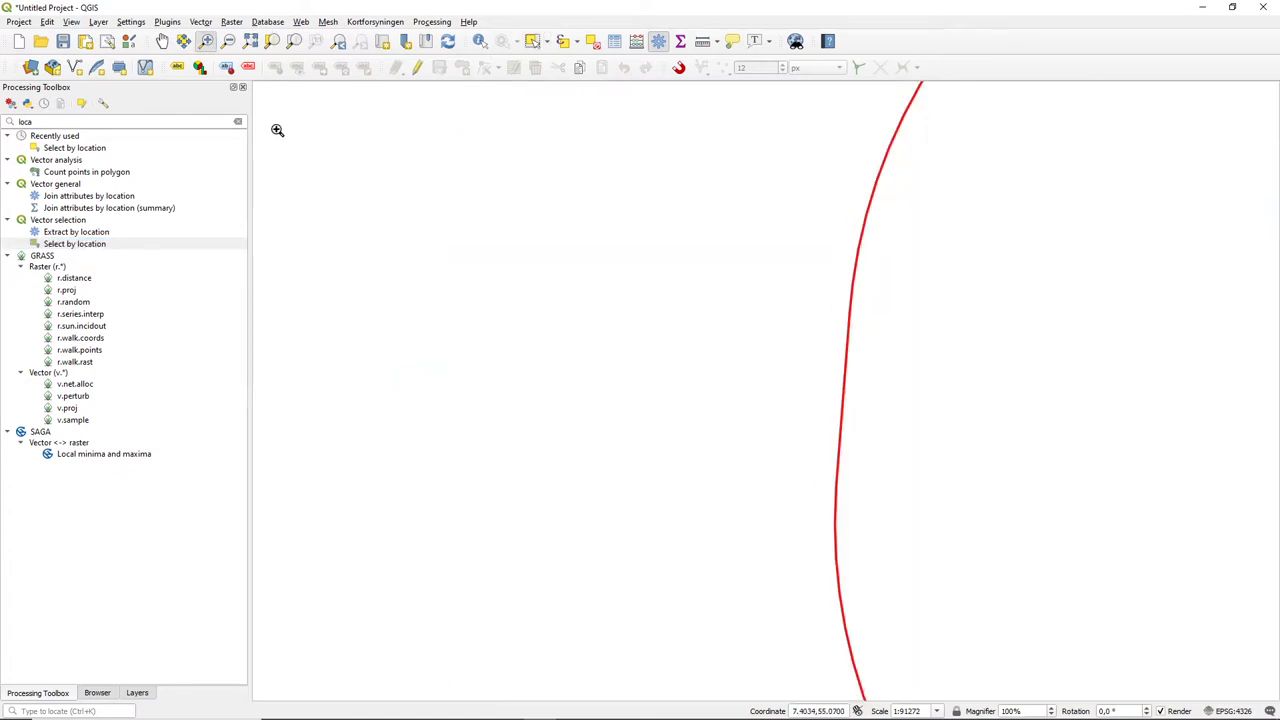
pyautogui.click(228, 41)
pyautogui.moveTo(490, 242); pyautogui.dragTo(615, 358)
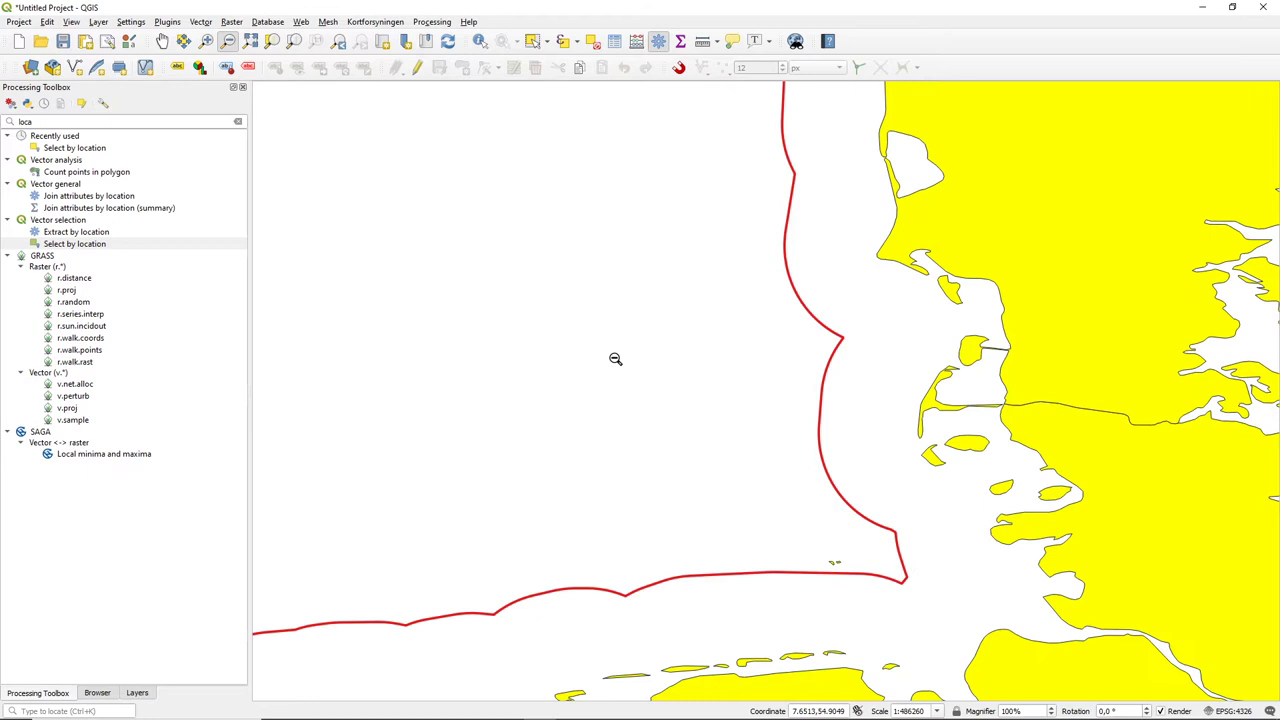
pyautogui.moveTo(732, 364); pyautogui.dragTo(900, 448)
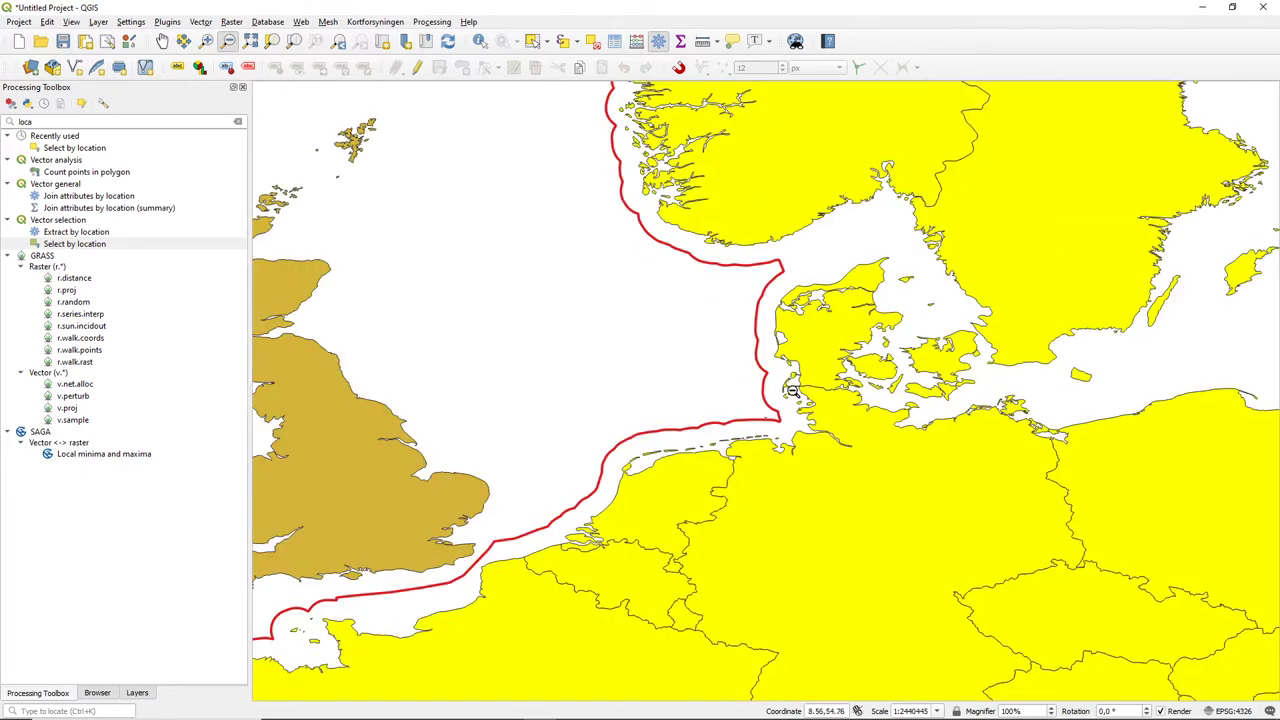
pyautogui.moveTo(790, 390); pyautogui.dragTo(930, 436)
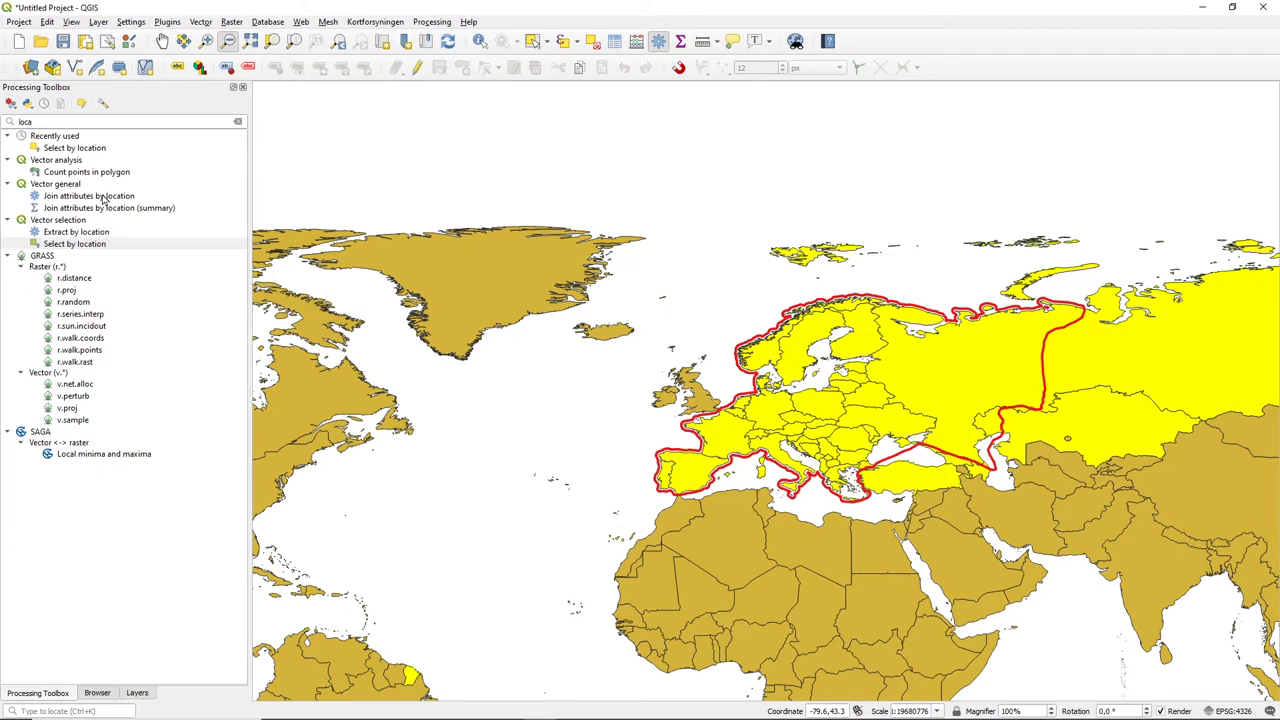
# Clear the 'loca' search, expand Vector selection, and pick Extract by expression
pyautogui.click(65, 122)
pyautogui.press('BackSpace')
pyautogui.press('BackSpace')
pyautogui.press('BackSpace')
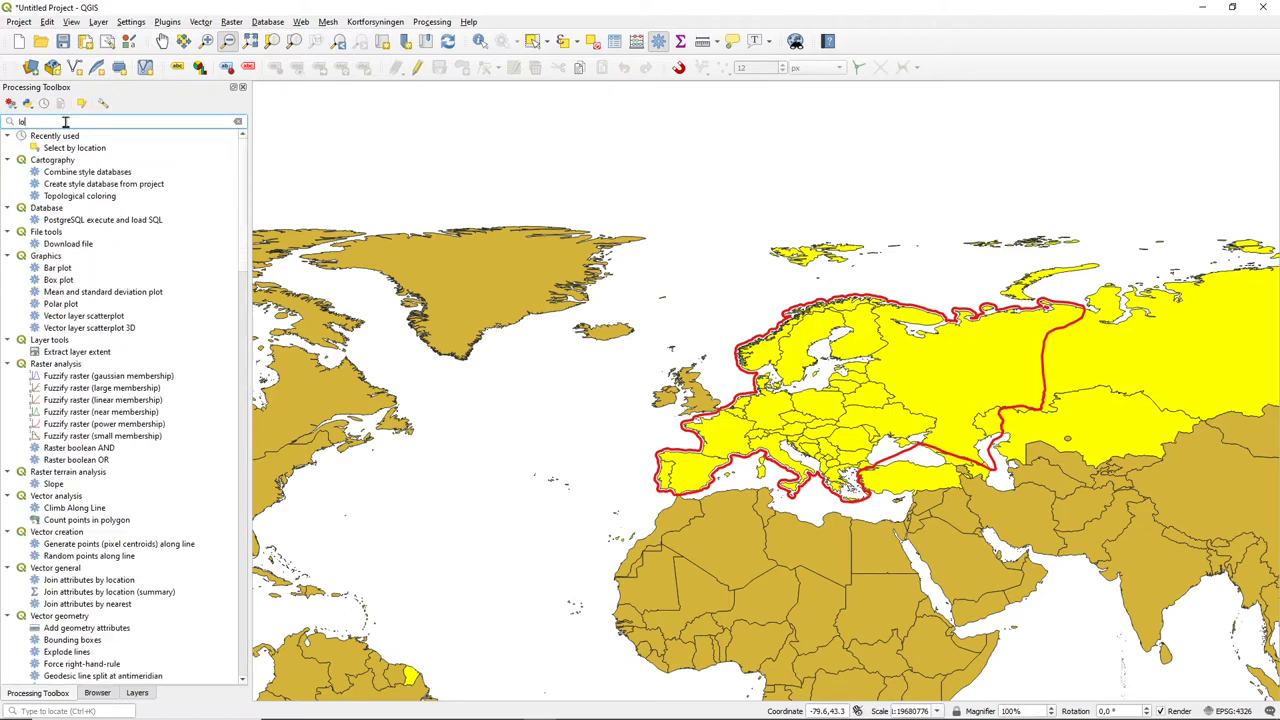
pyautogui.press('BackSpace')
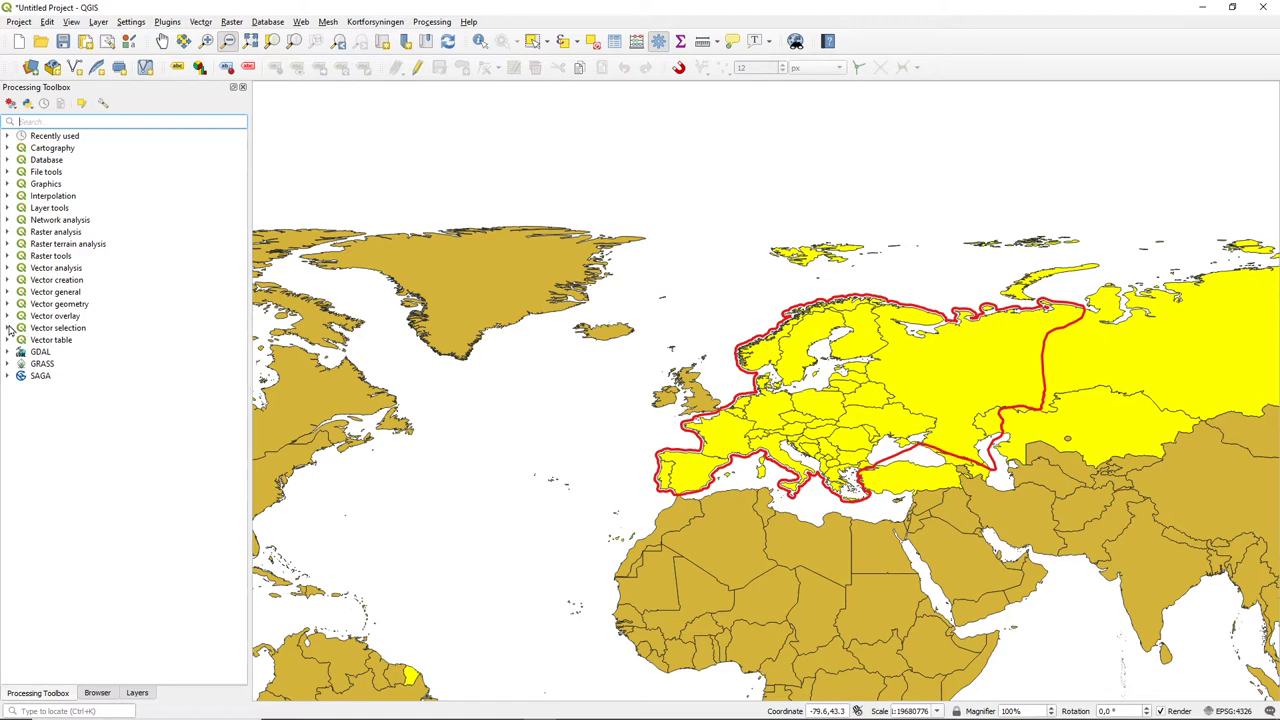
pyautogui.click(8, 329)
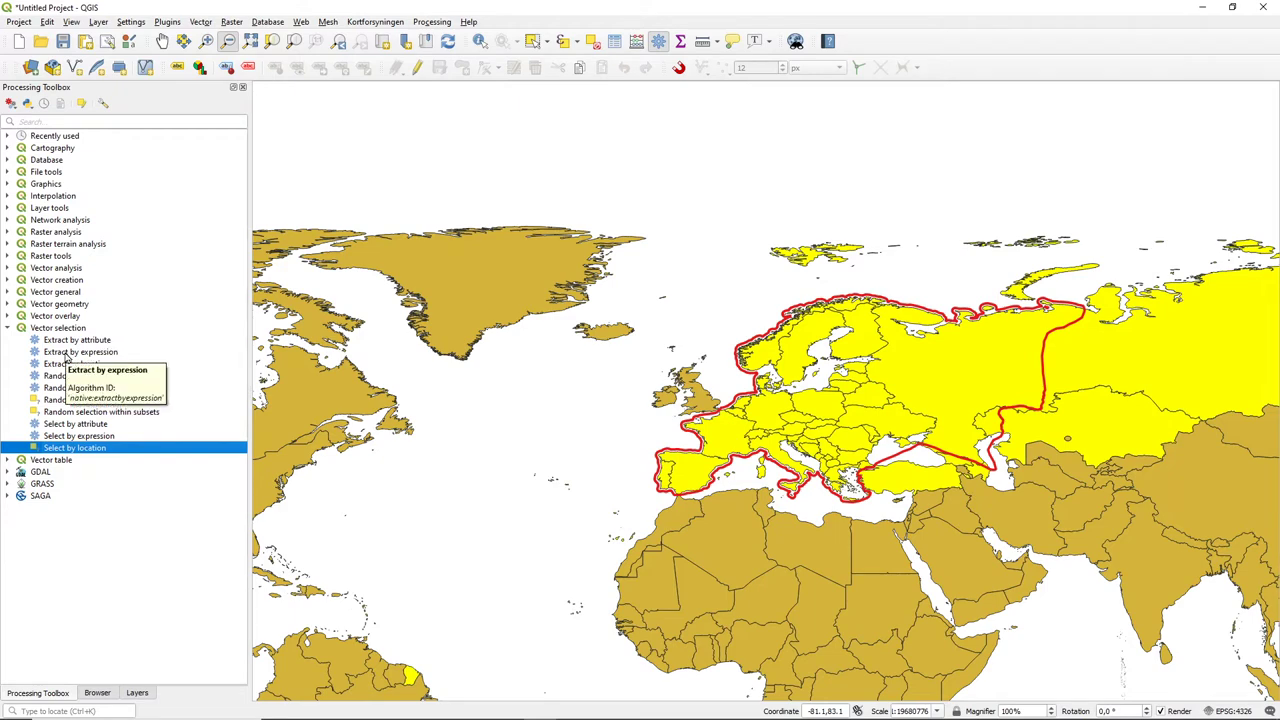
pyautogui.click(66, 356)
# Set up Extract by Expression on selected features only and enter the filter expression
pyautogui.doubleClick(66, 352)
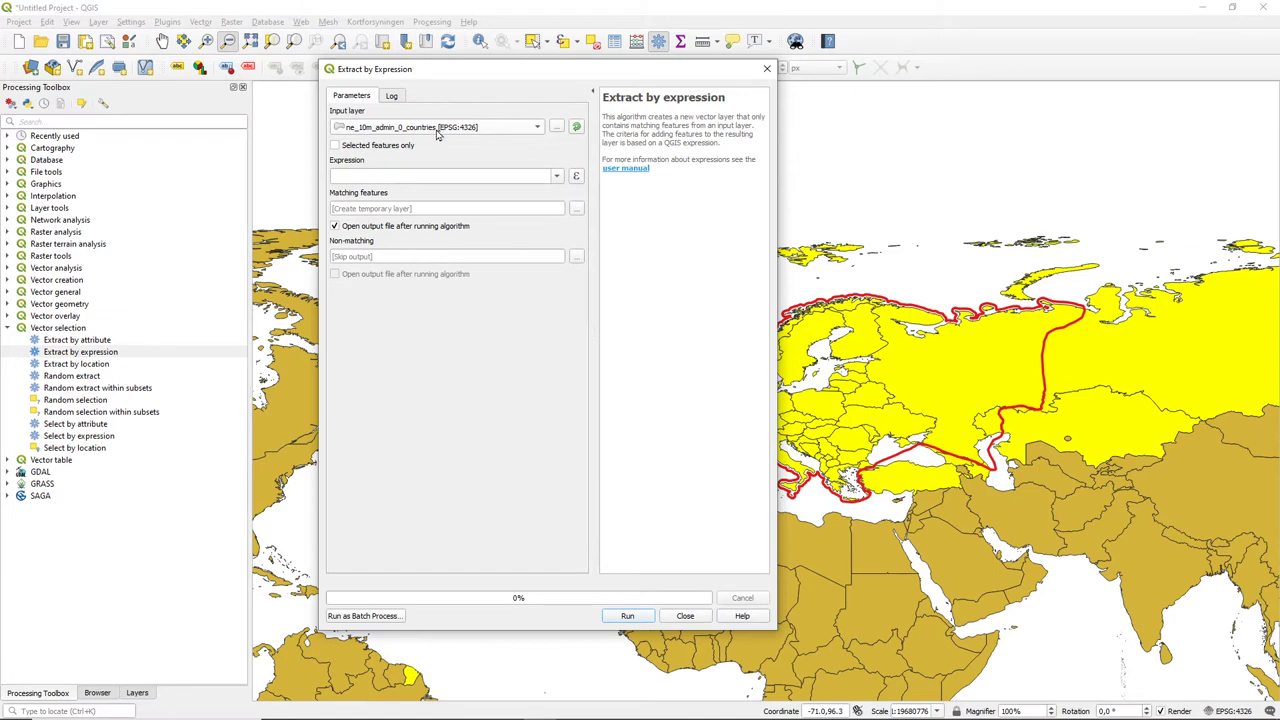
pyautogui.click(335, 146)
pyautogui.click(474, 176)
pyautogui.write('i')
# Keep the matching output as a temporary layer and run the extraction
pyautogui.click(577, 209)
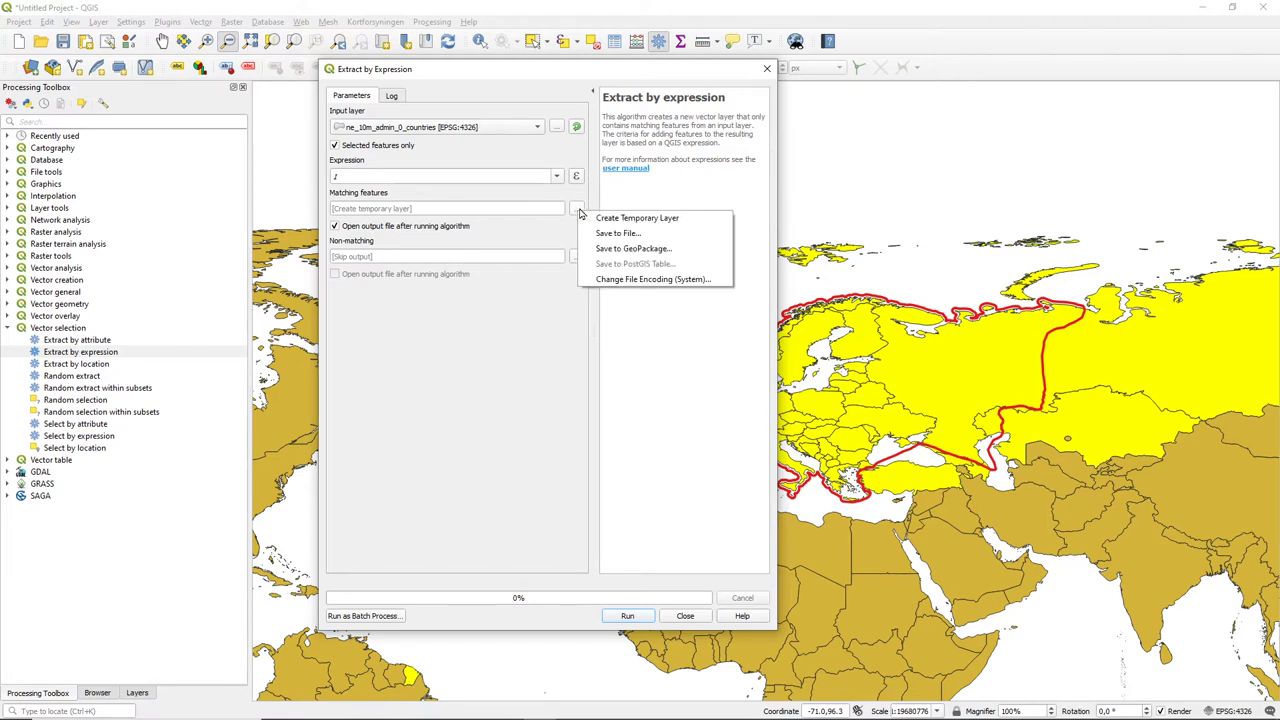
pyautogui.click(641, 219)
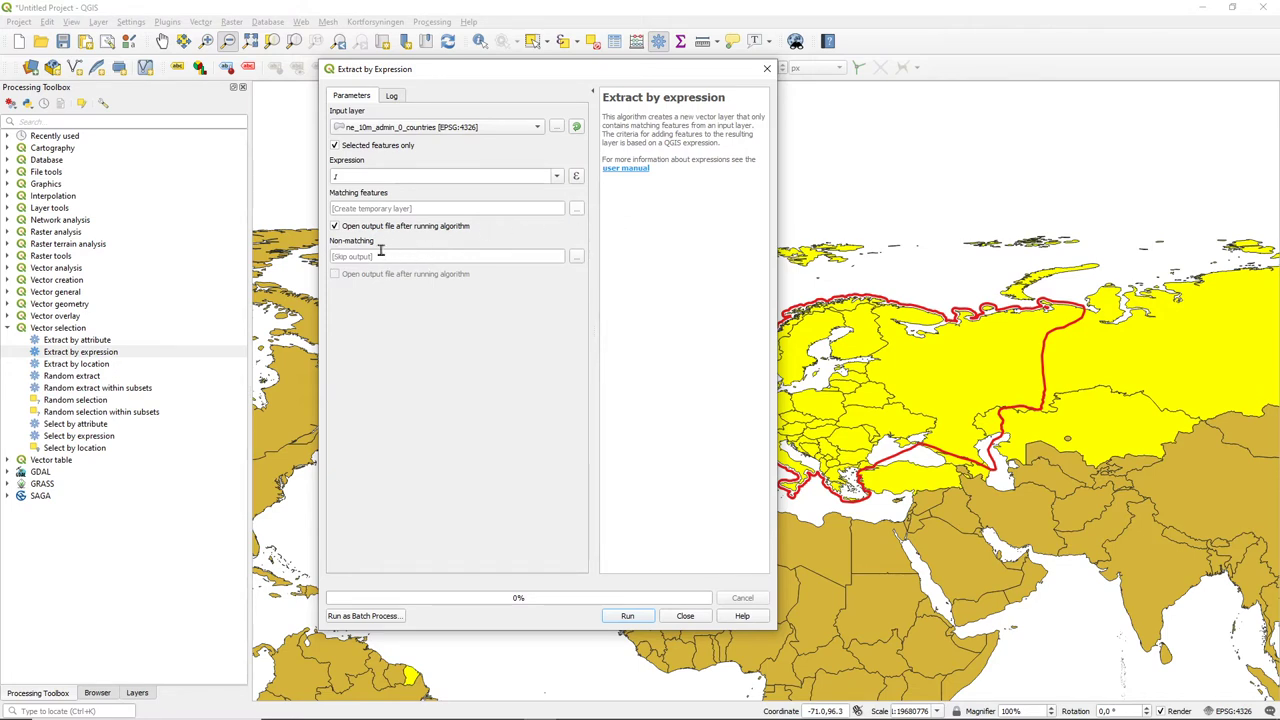
pyautogui.click(578, 259)
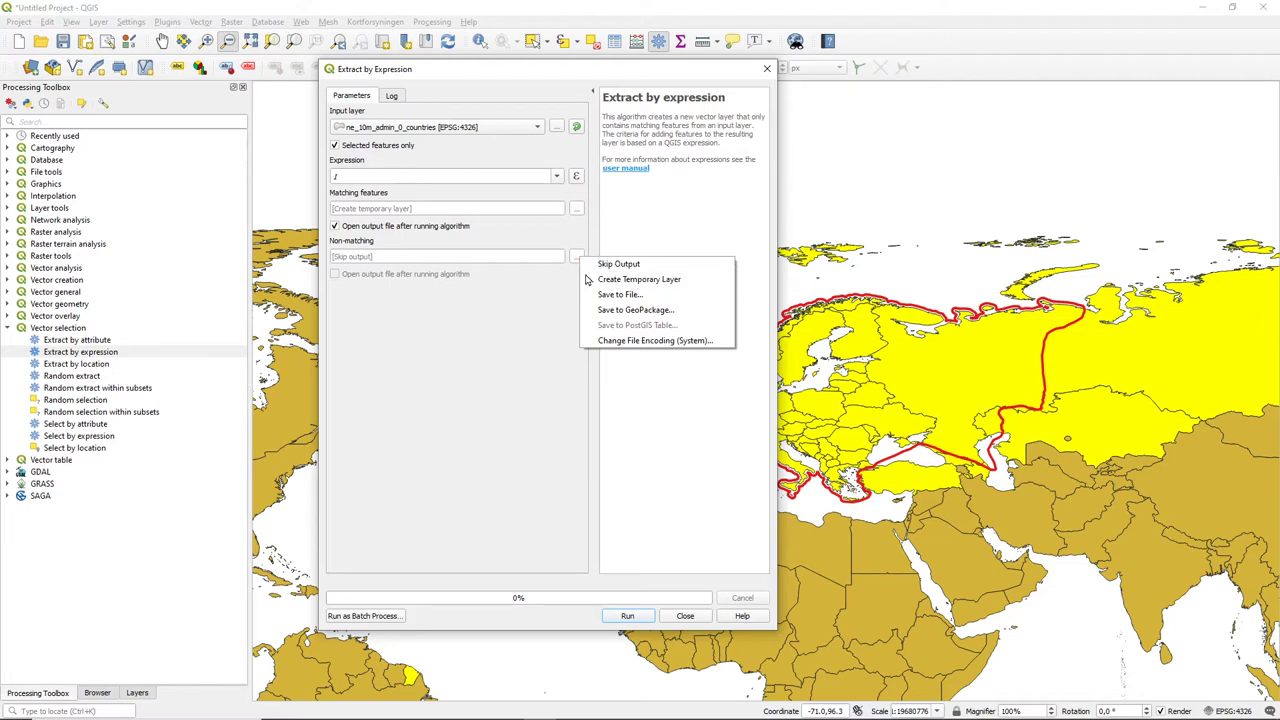
pyautogui.click(611, 265)
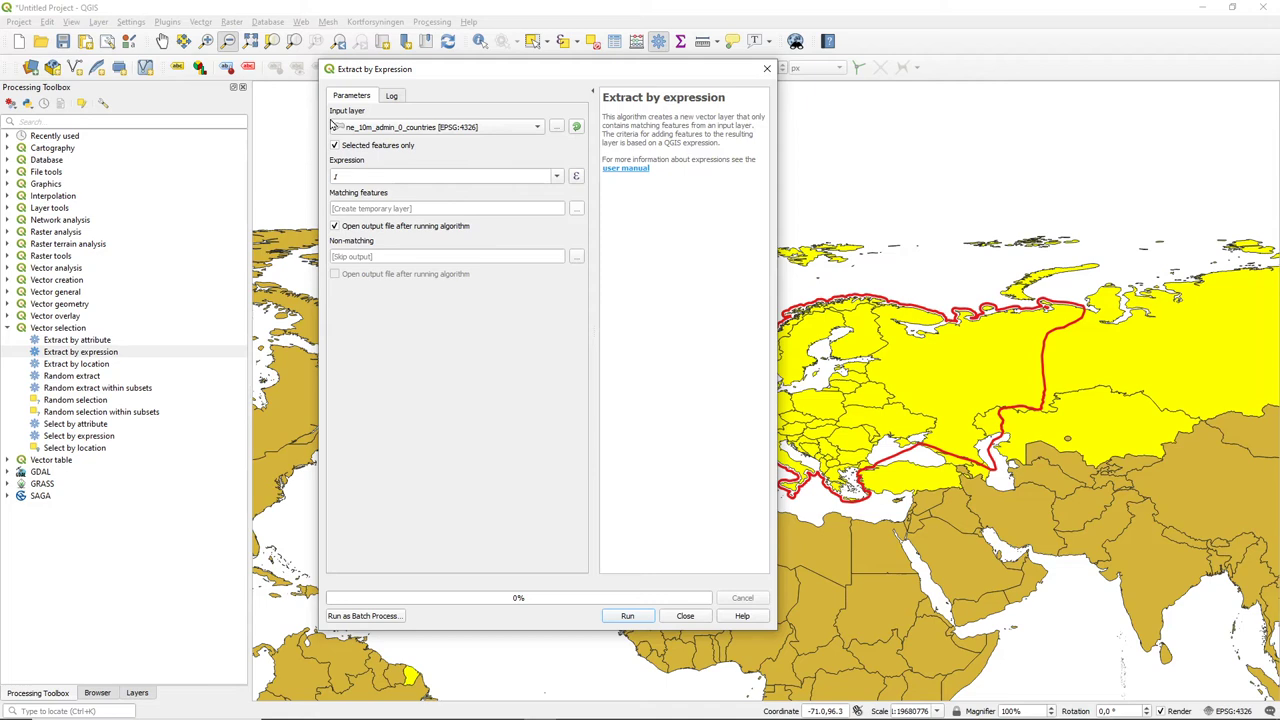
pyautogui.click(338, 177)
pyautogui.click(630, 617)
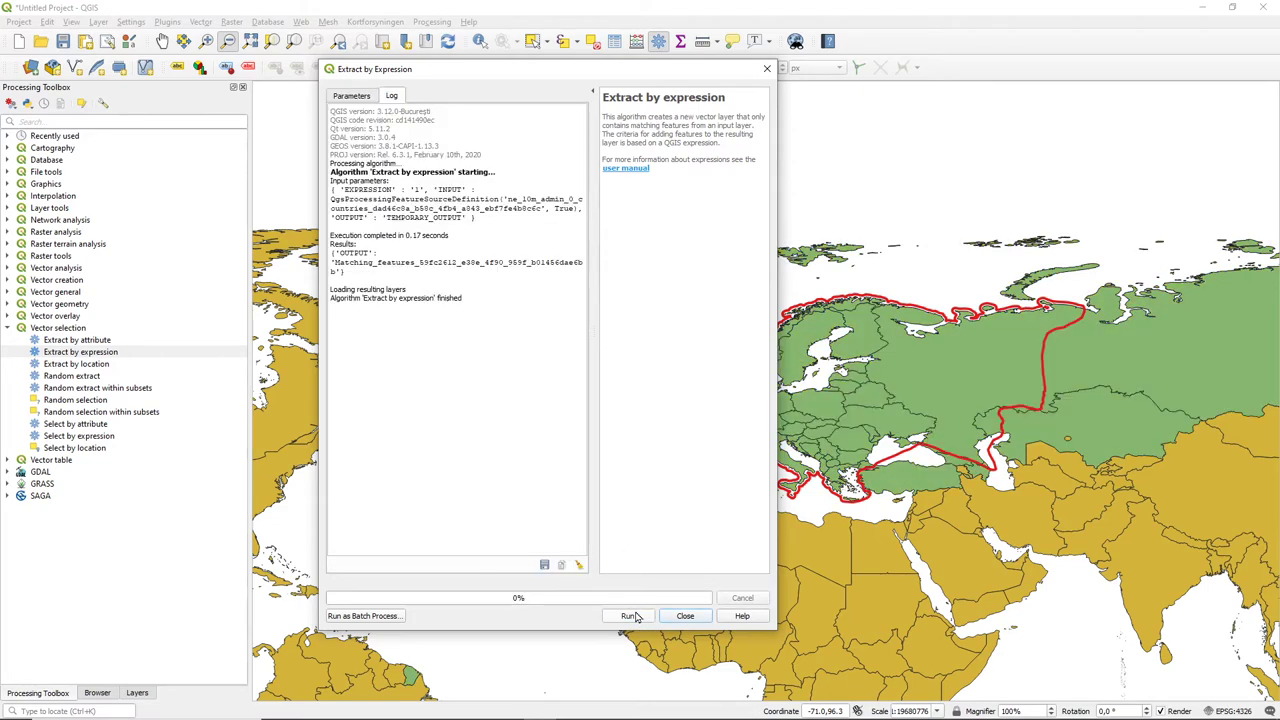
# Dismiss the extraction tool, show the Layers panel and bring up the Matching features layer's menu
pyautogui.click(685, 616)
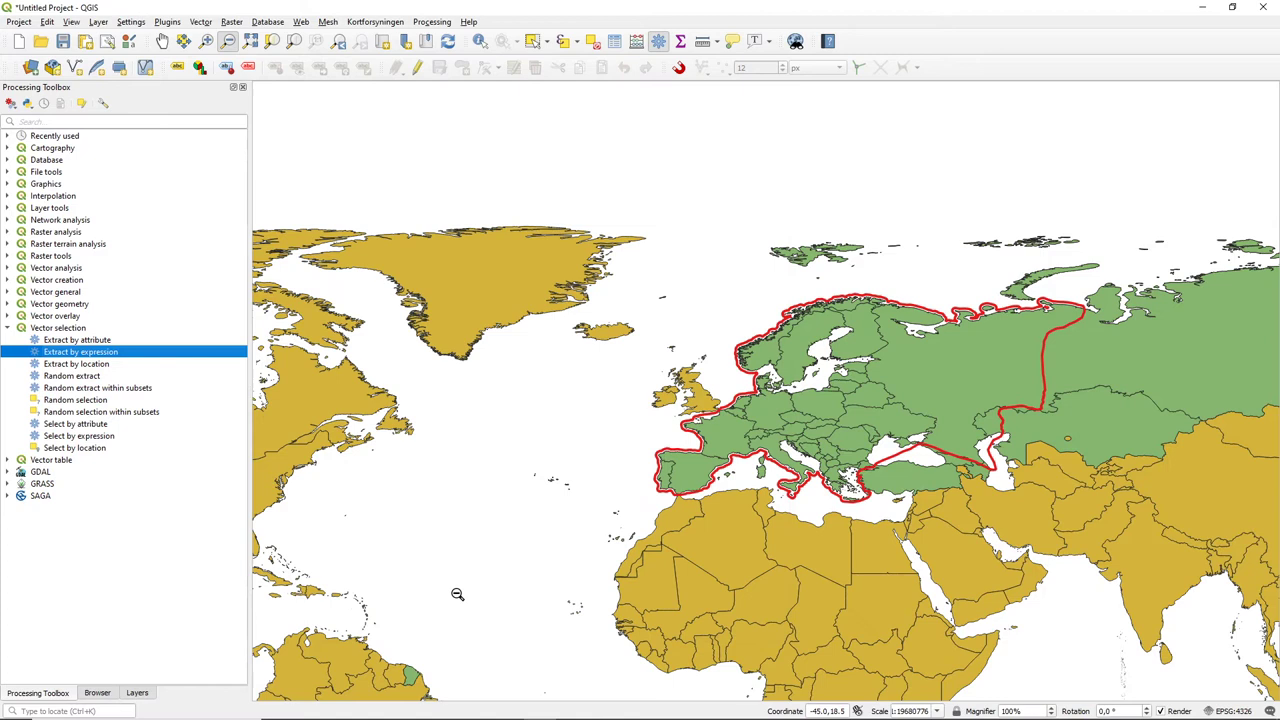
pyautogui.click(137, 692)
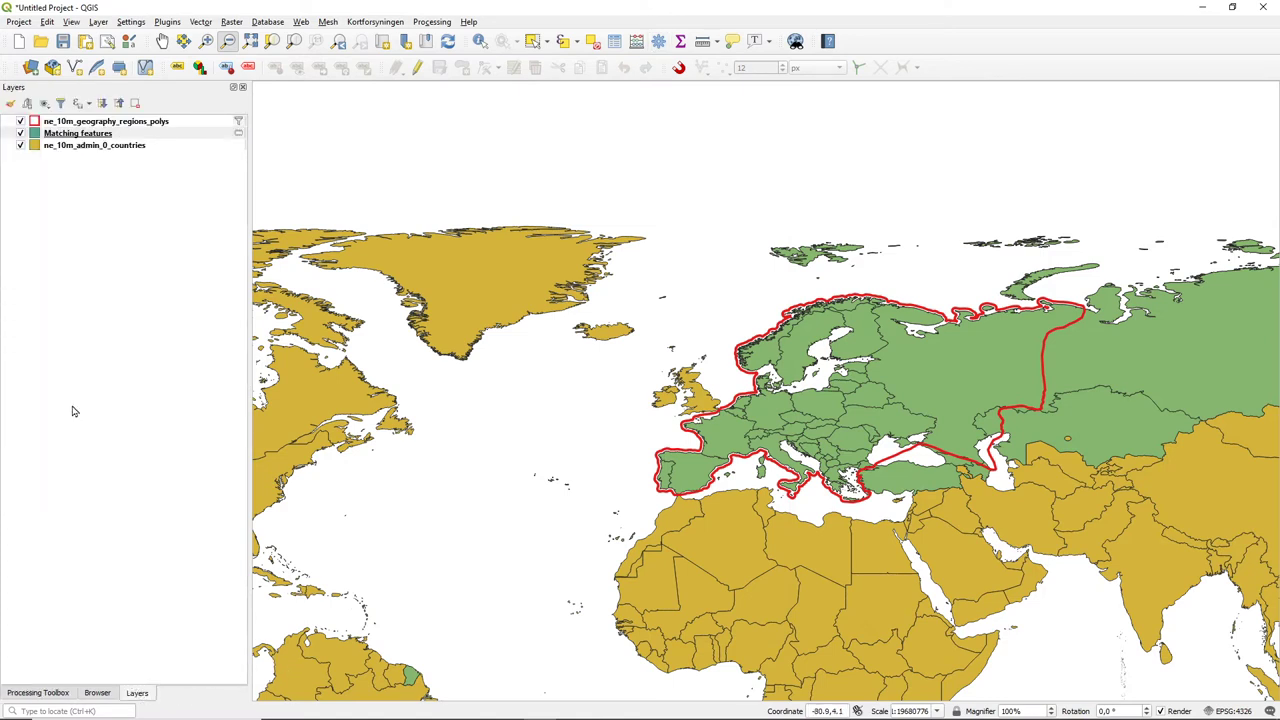
pyautogui.rightClick(92, 140)
pyautogui.click(20, 306)
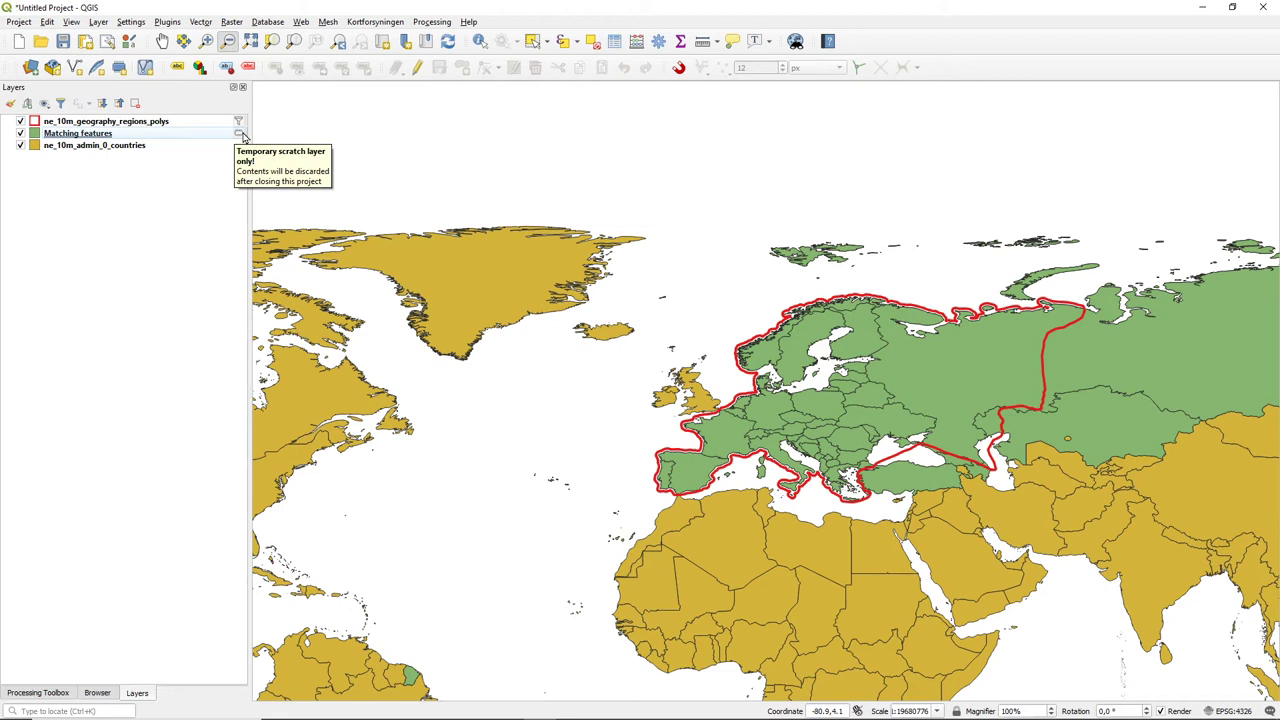
pyautogui.rightClick(91, 140)
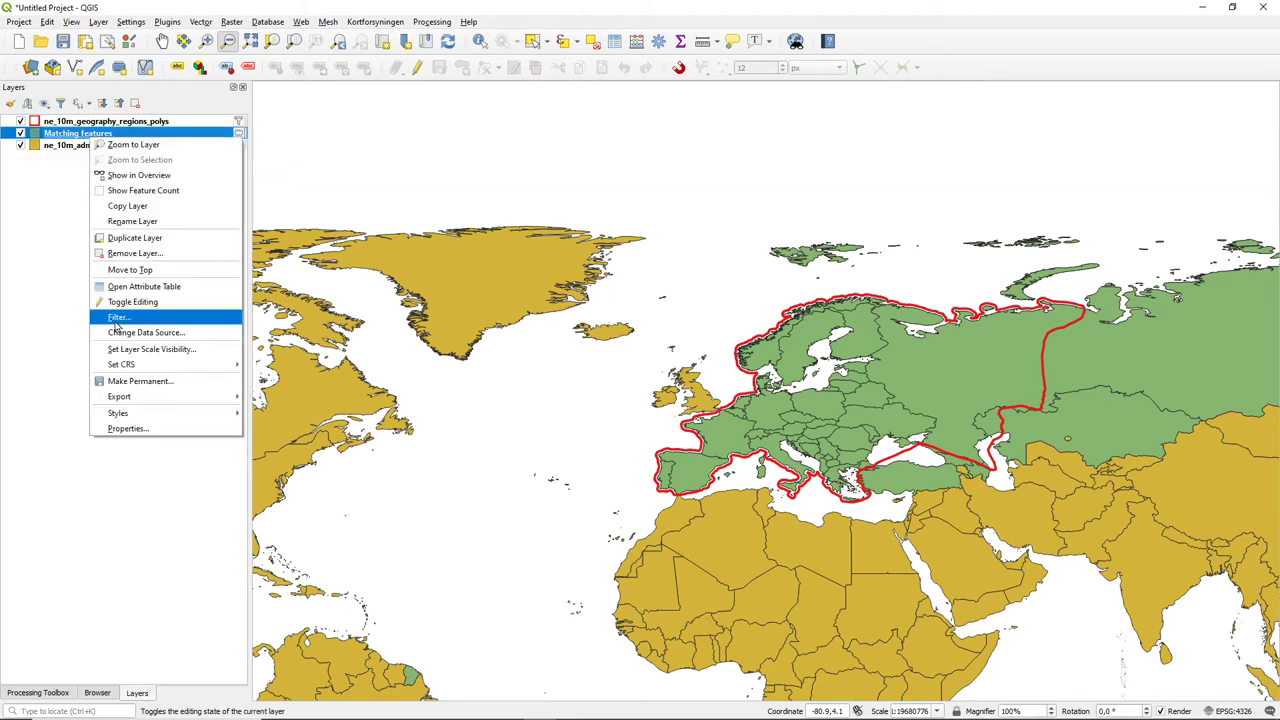
# Style Matching features as Categorized on ADMIN with random colours, classified and applied
pyautogui.click(126, 429)
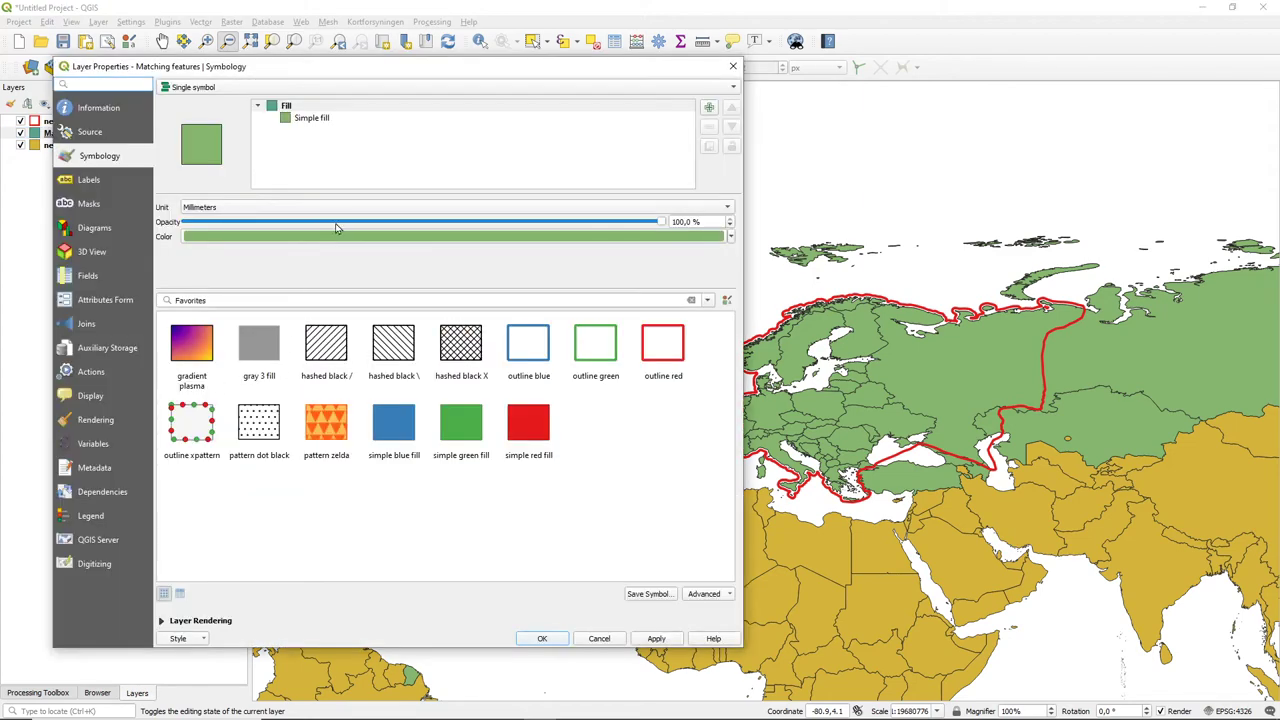
pyautogui.click(281, 88)
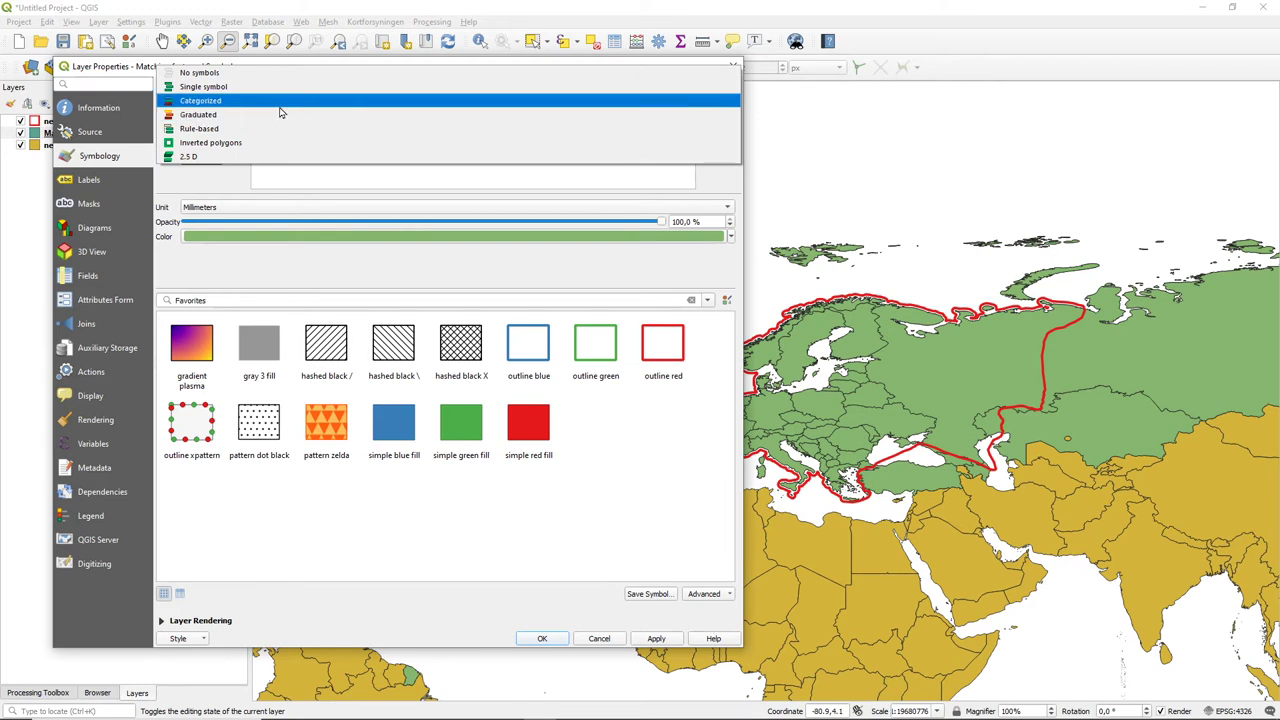
pyautogui.click(280, 101)
pyautogui.click(714, 108)
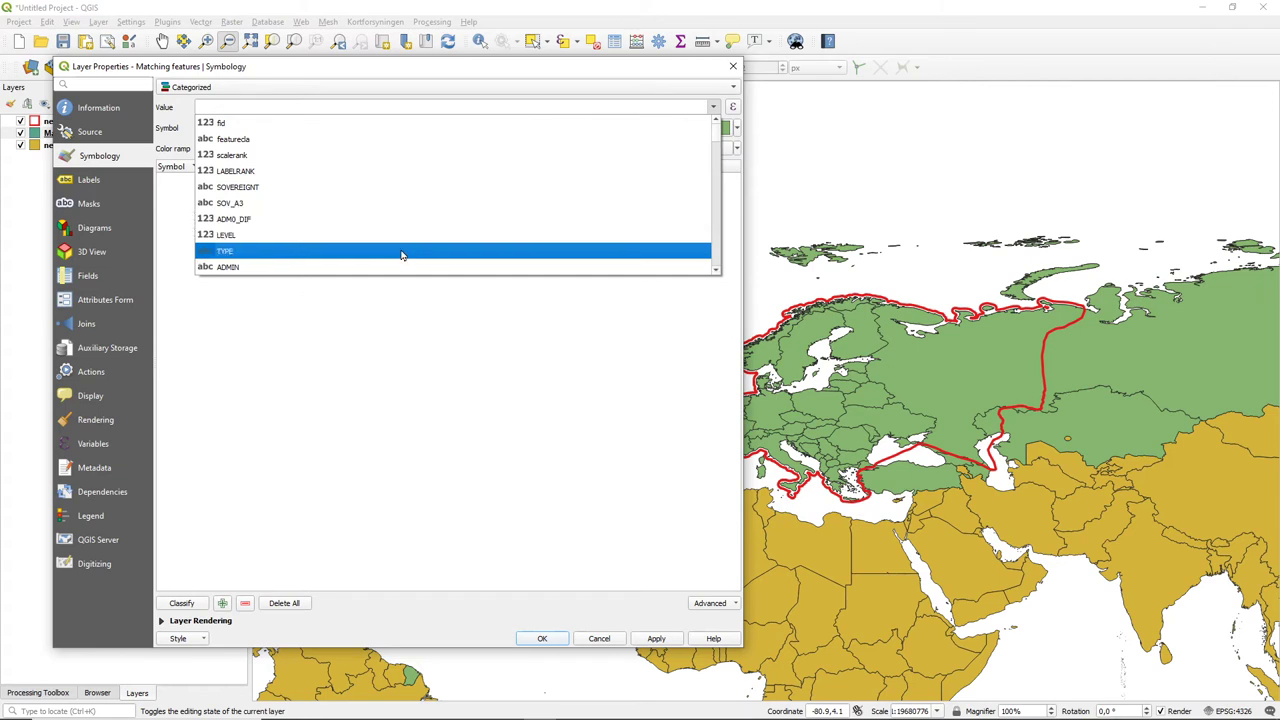
pyautogui.click(381, 267)
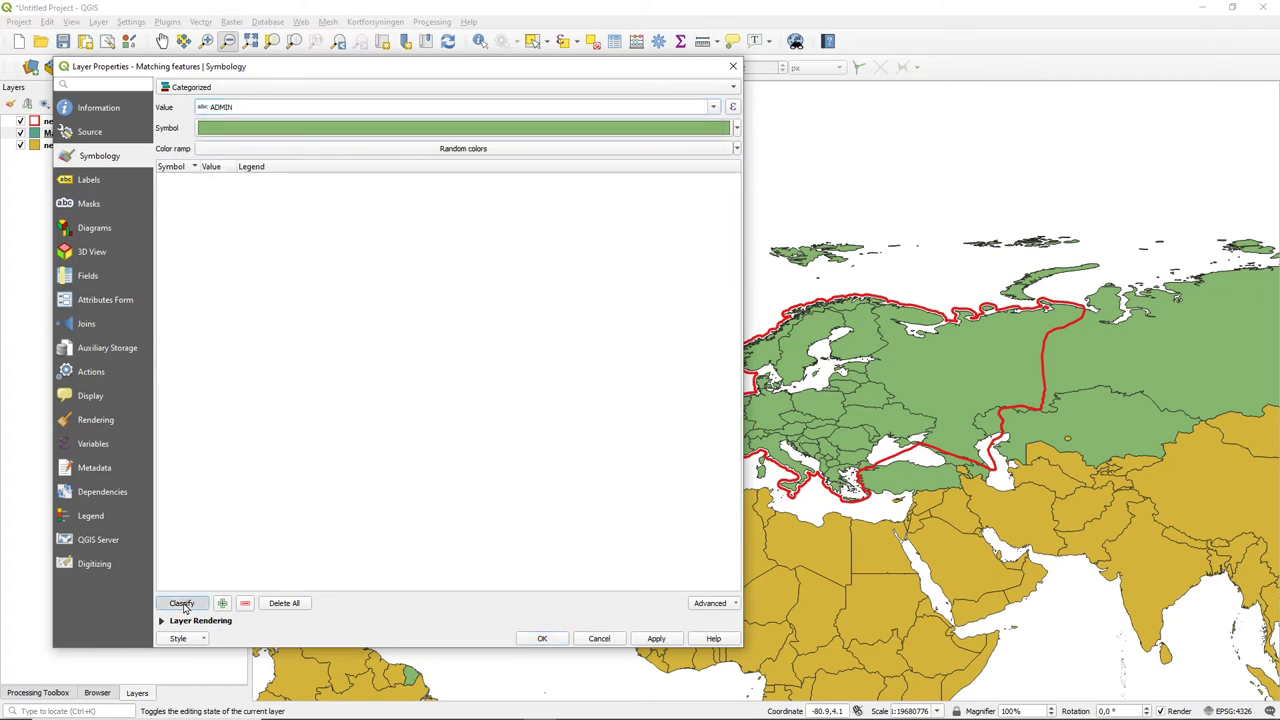
pyautogui.click(181, 604)
pyautogui.click(545, 640)
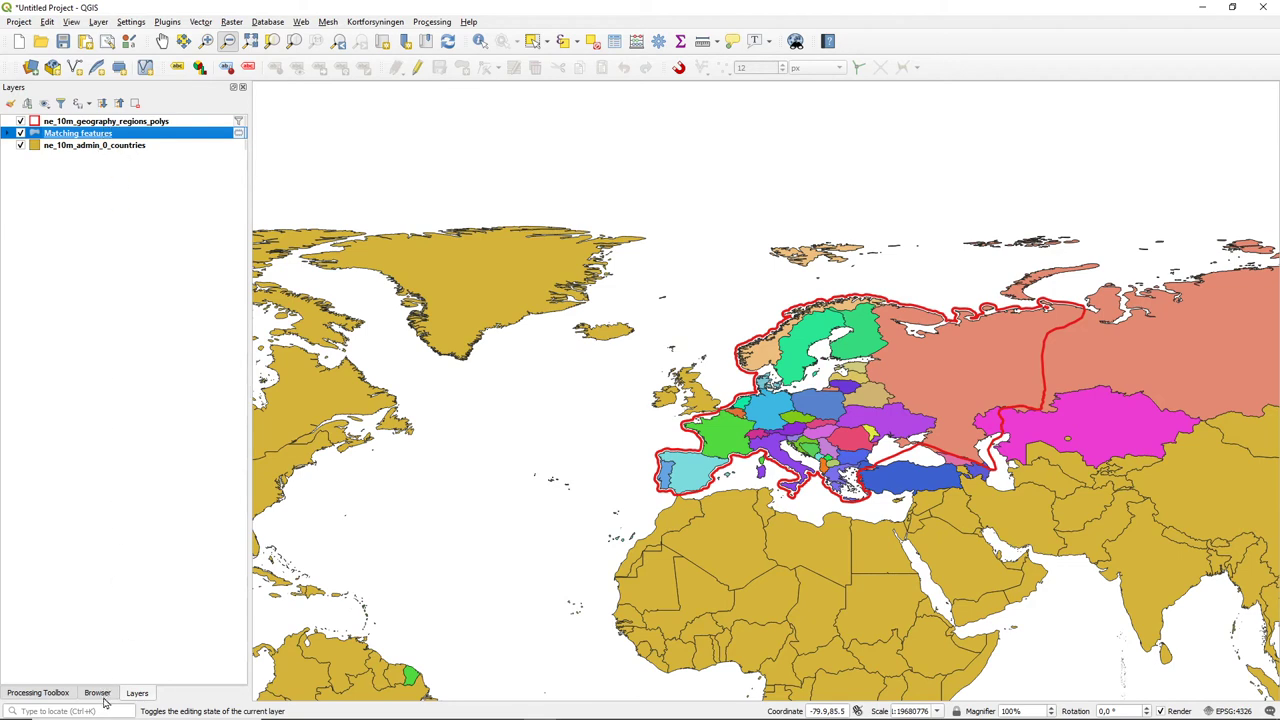
# Reopen Extract by Expression on ne_10m_admin_0_countries with Selected features only ticked
pyautogui.click(46, 694)
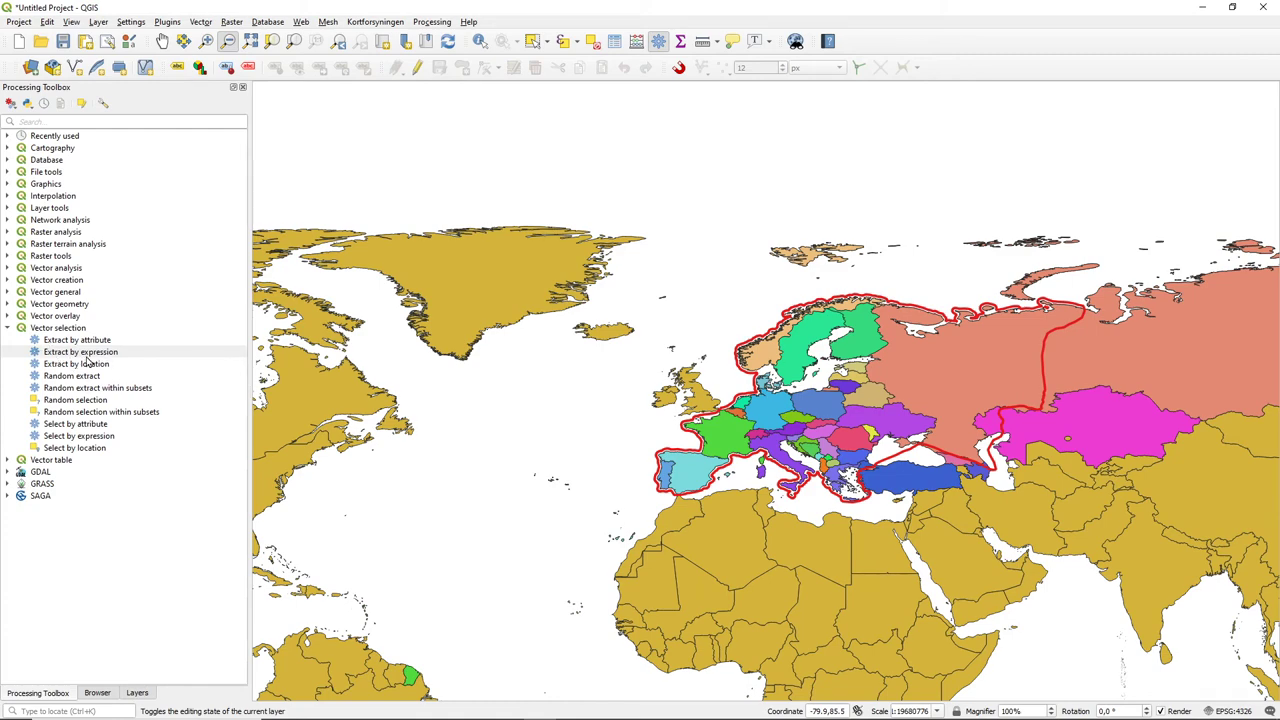
pyautogui.click(78, 356)
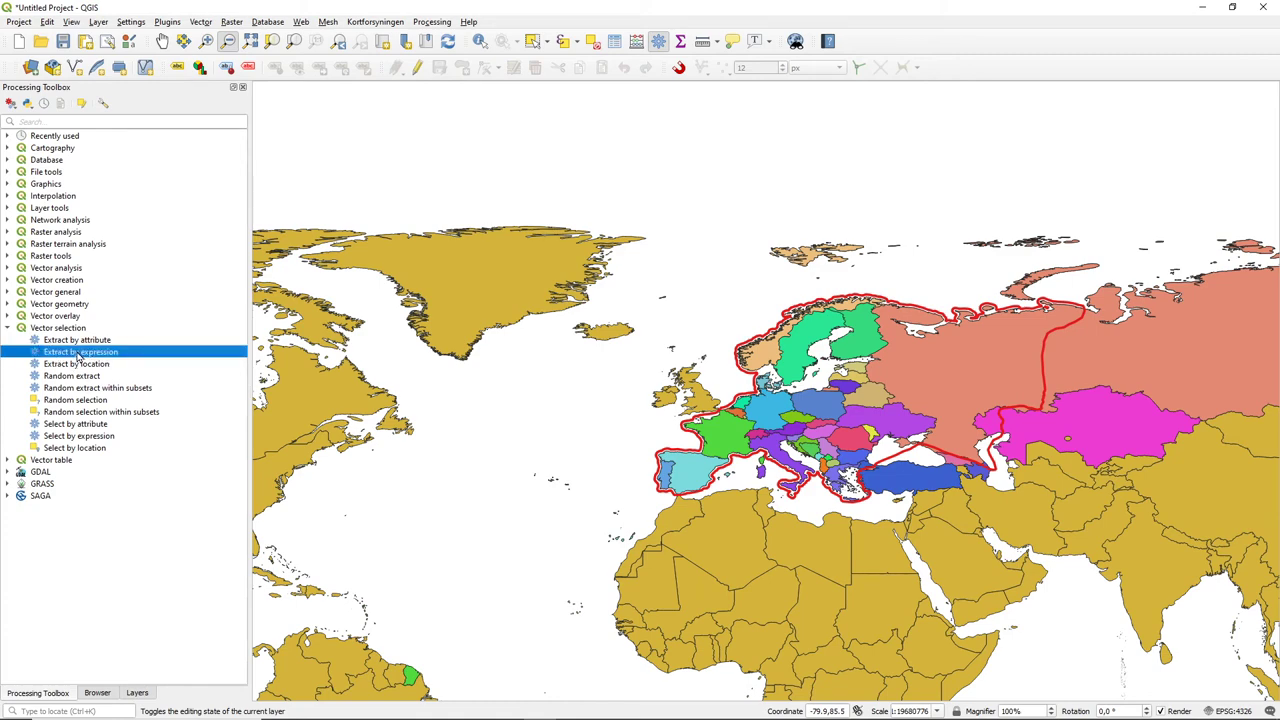
pyautogui.doubleClick(78, 356)
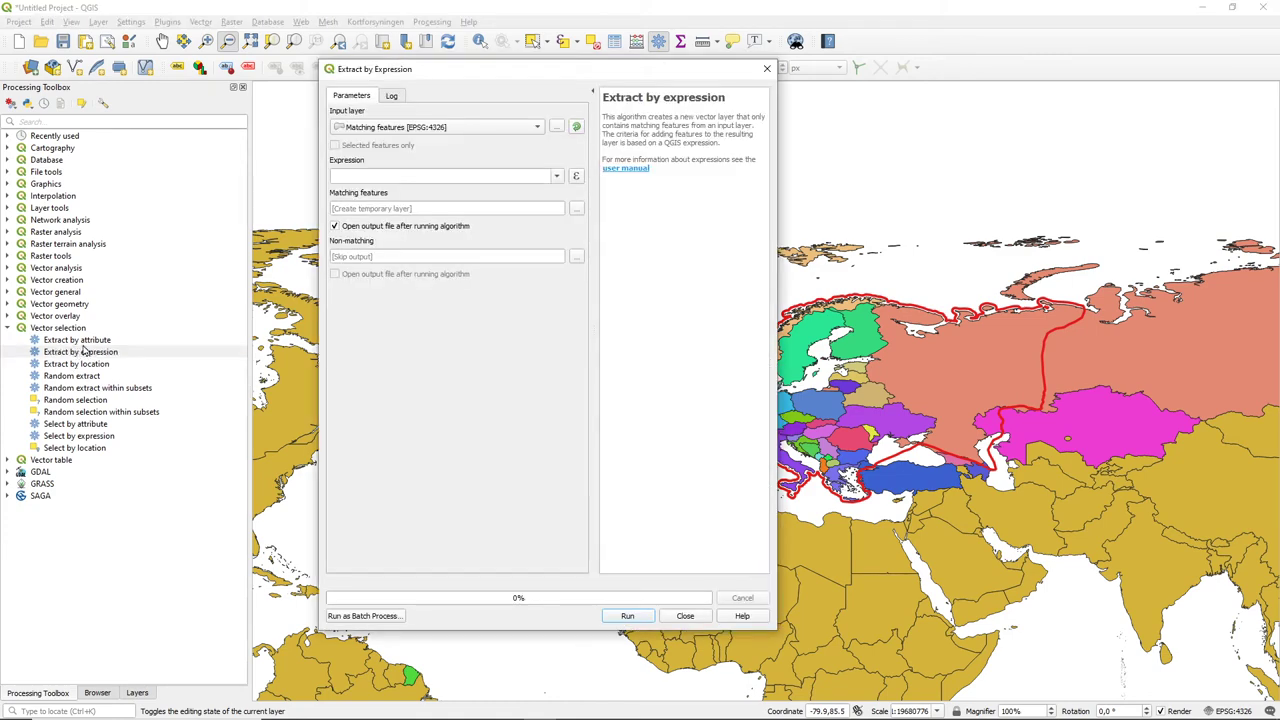
pyautogui.click(363, 131)
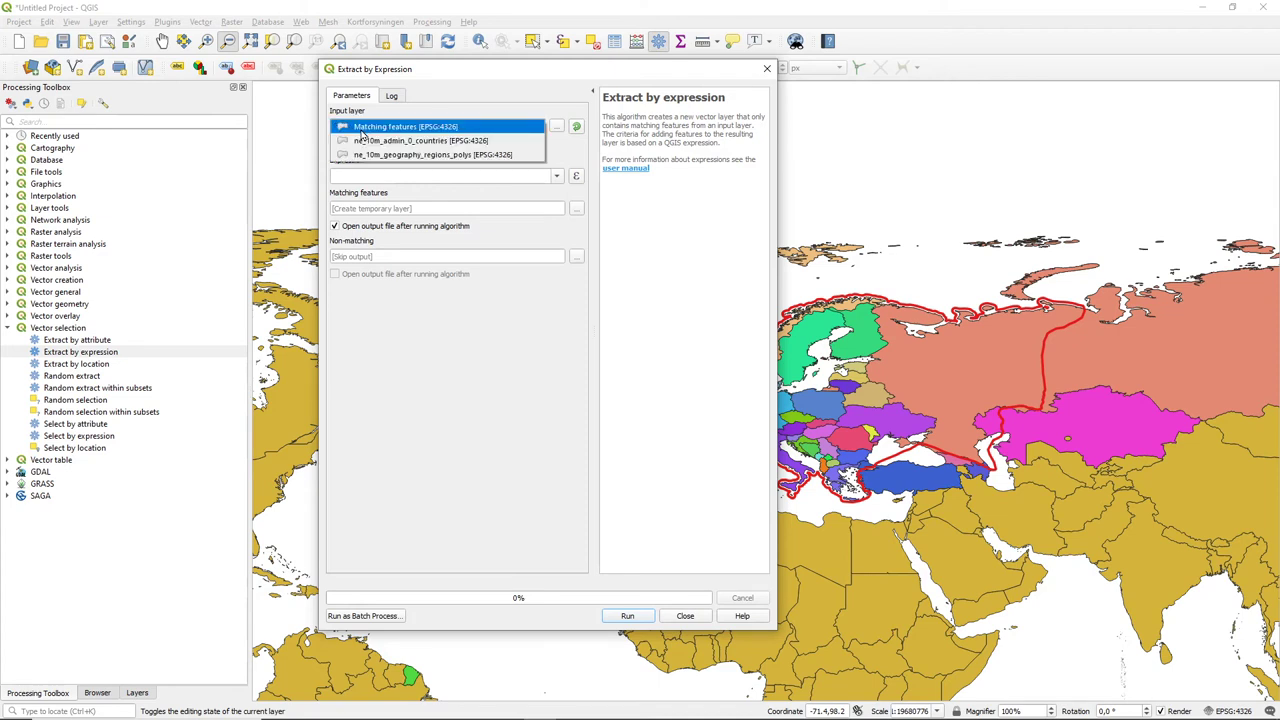
pyautogui.click(362, 141)
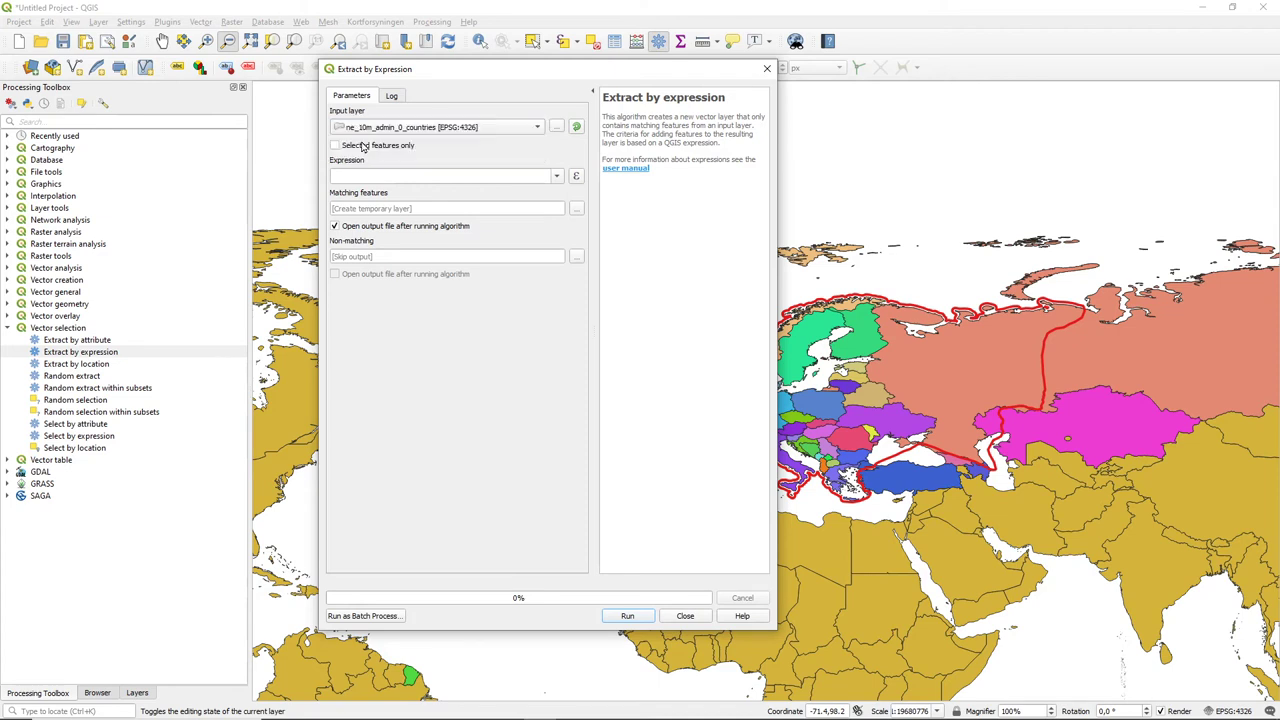
pyautogui.click(335, 145)
# Edit the filter expression and check the matching output stays a temporary layer
pyautogui.click(370, 175)
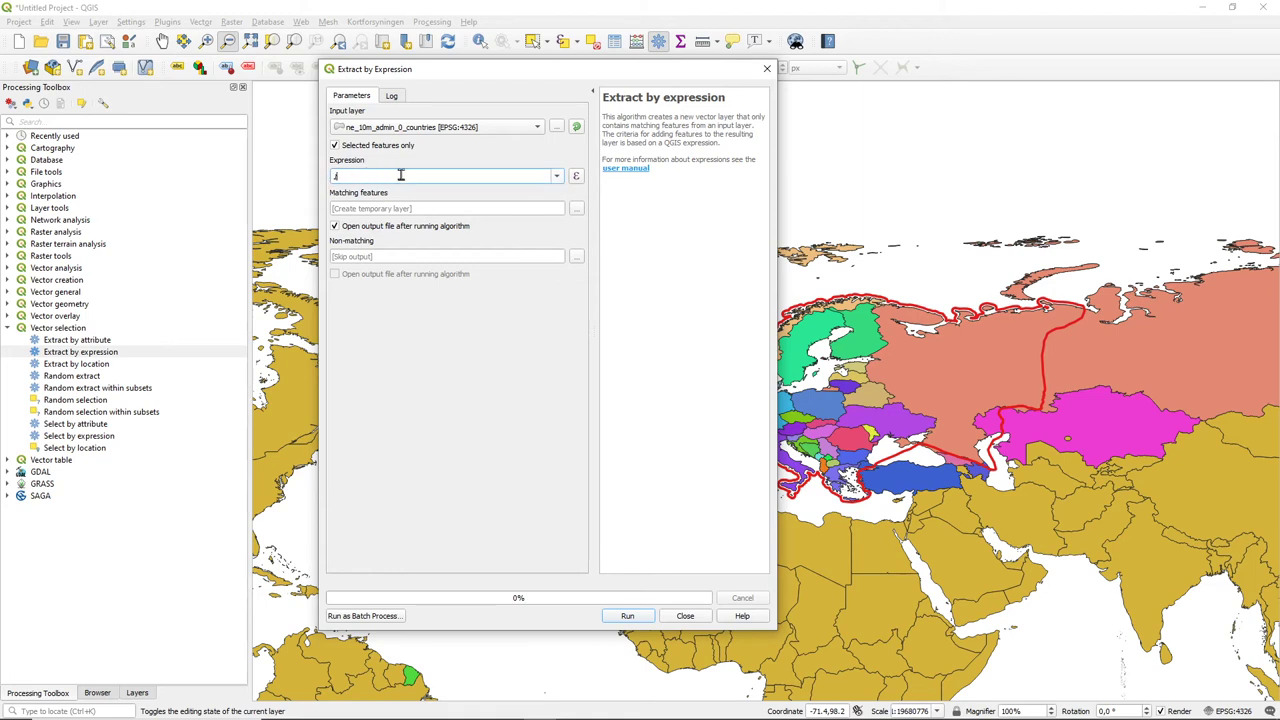
pyautogui.write('"')
pyautogui.click(576, 207)
pyautogui.click(577, 209)
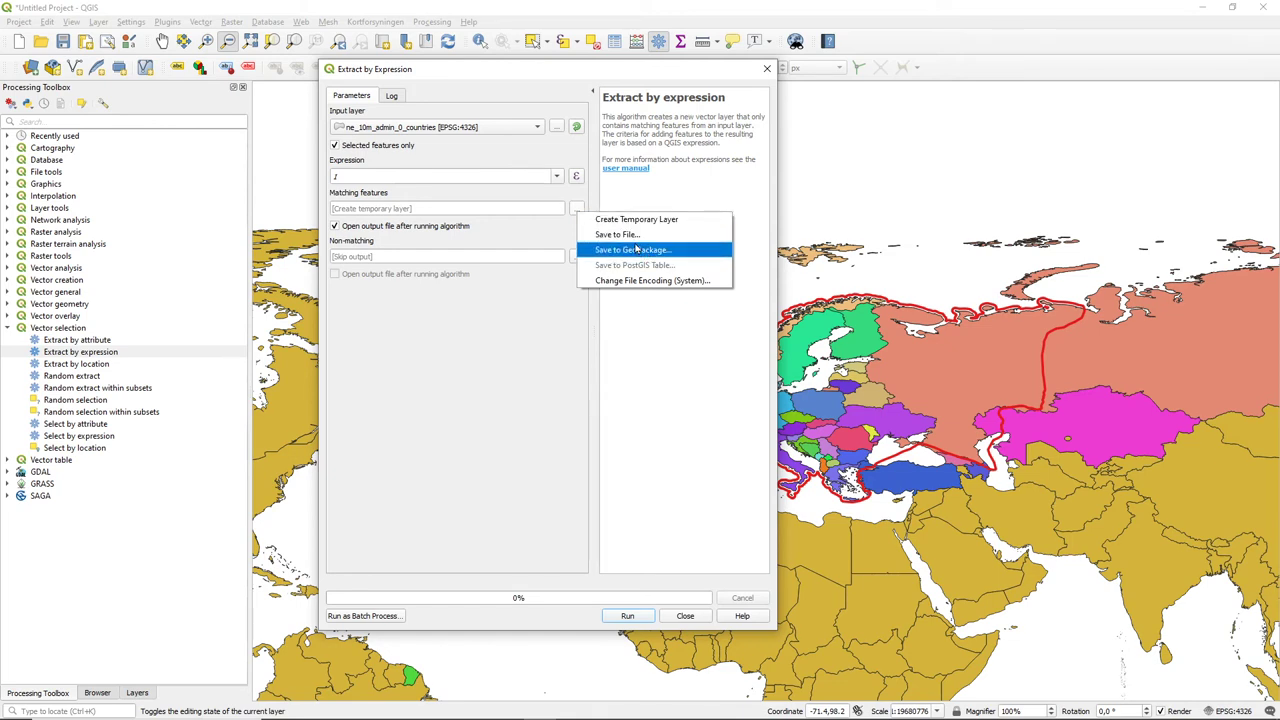
pyautogui.click(490, 294)
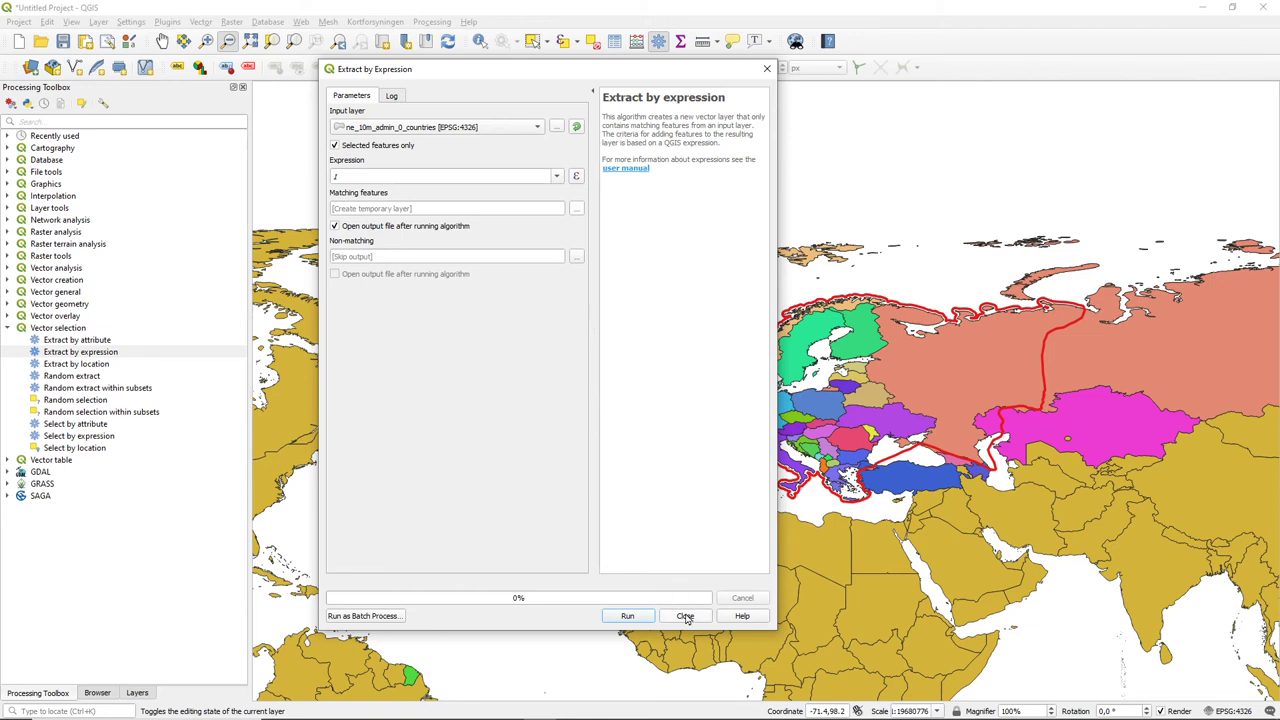
# Dismiss the Extract by Expression dialog without running it
pyautogui.click(688, 619)
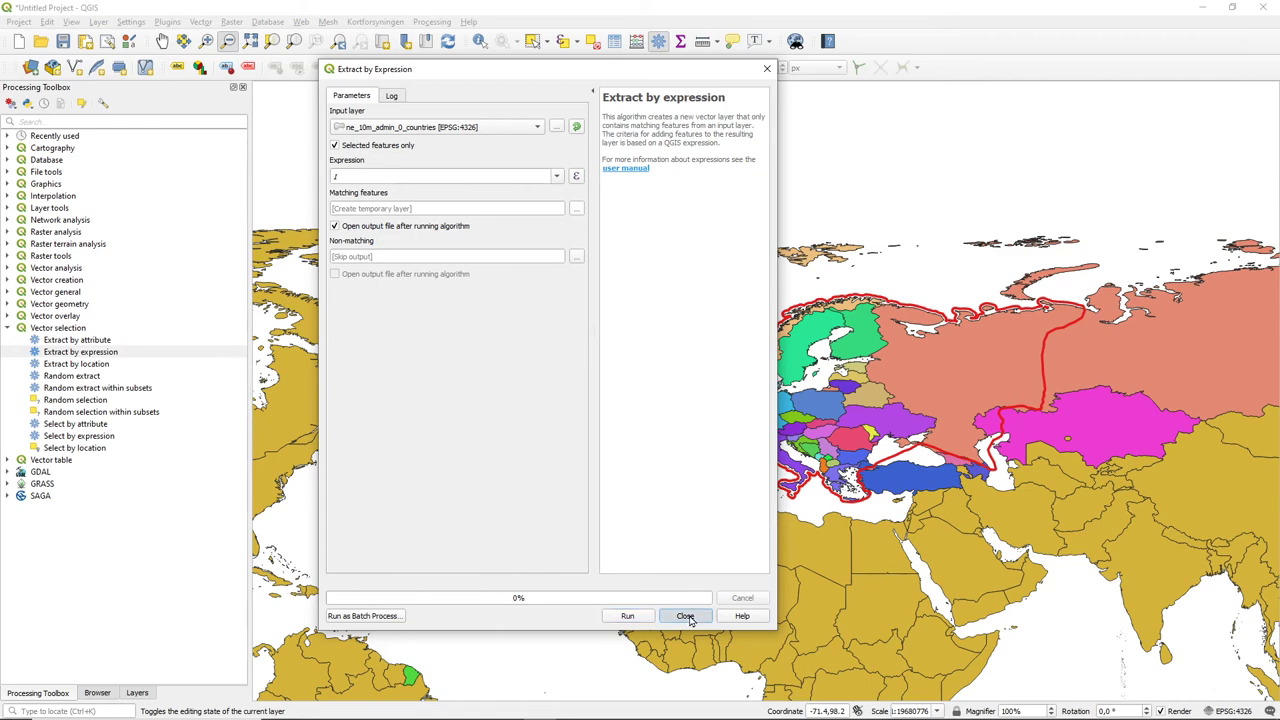